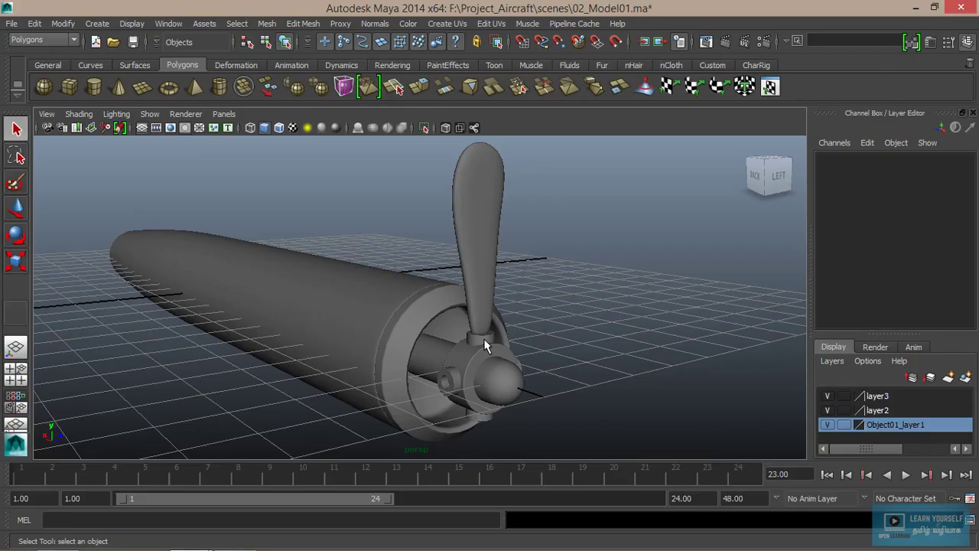
# Step: Orbit and zoom in close on the aircraft's single propeller blade, viewing it from the side
pyautogui.moveTo(483, 338)
pyautogui.keyDown('alt'); pyautogui.mouseDown()
pyautogui.moveTo(387, 319)
pyautogui.moveTo(372, 267)
pyautogui.mouseUp(); pyautogui.keyUp('alt')
pyautogui.keyDown('alt'); pyautogui.moveTo(373, 267); pyautogui.dragTo(477, 300, button='right'); pyautogui.keyUp('alt')
pyautogui.moveTo(478, 299)
pyautogui.keyDown('alt'); pyautogui.mouseDown()
pyautogui.moveTo(494, 364)
pyautogui.moveTo(376, 380)
pyautogui.moveTo(461, 365)
pyautogui.moveTo(610, 390)
pyautogui.mouseUp(); pyautogui.keyUp('alt')
# Step: Select the propeller blade, frame it, and orbit to see it and the hub from several sides
pyautogui.click(521, 259)
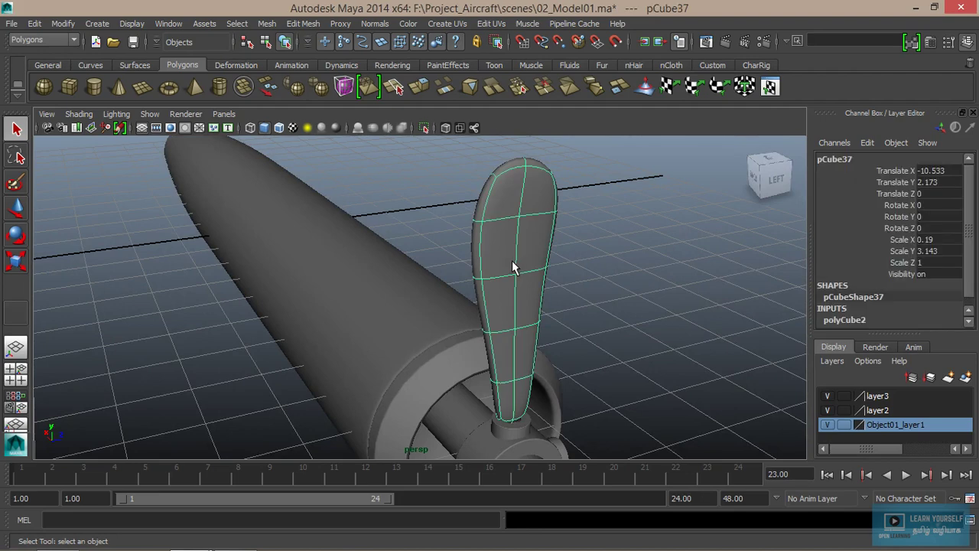
pyautogui.press('f')
pyautogui.keyDown('alt'); pyautogui.moveTo(511, 264); pyautogui.dragTo(557, 264); pyautogui.keyUp('alt')
pyautogui.keyDown('alt'); pyautogui.moveTo(557, 264); pyautogui.dragTo(572, 238, button='middle'); pyautogui.keyUp('alt')
pyautogui.moveTo(572, 239)
pyautogui.keyDown('alt'); pyautogui.mouseDown()
pyautogui.moveTo(535, 324)
pyautogui.moveTo(507, 328)
pyautogui.moveTo(476, 295)
pyautogui.moveTo(421, 280)
pyautogui.mouseUp(); pyautogui.keyUp('alt')
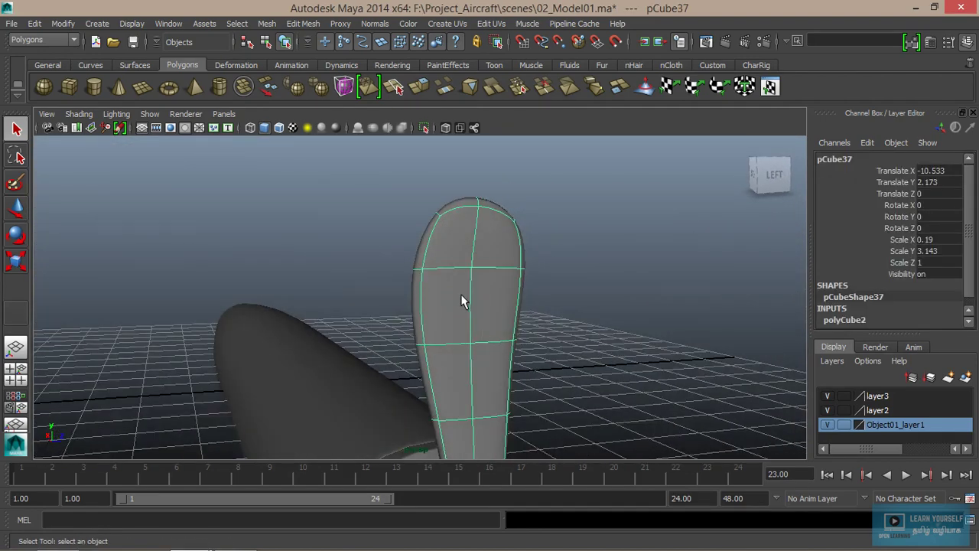
pyautogui.moveTo(449, 316)
pyautogui.keyDown('alt'); pyautogui.mouseDown()
pyautogui.moveTo(436, 256)
pyautogui.moveTo(385, 257)
pyautogui.moveTo(561, 267)
pyautogui.moveTo(407, 273)
pyautogui.moveTo(365, 286)
pyautogui.moveTo(365, 216)
pyautogui.mouseUp(); pyautogui.keyUp('alt')
pyautogui.moveTo(392, 304)
pyautogui.keyDown('alt'); pyautogui.mouseDown()
pyautogui.moveTo(470, 286)
pyautogui.moveTo(494, 295)
pyautogui.moveTo(438, 222)
pyautogui.moveTo(399, 222)
pyautogui.mouseUp(); pyautogui.keyUp('alt')
# Step: Switch the blade to vertex mode and marquee-select a column of its vertices
pyautogui.rightClick(417, 192)
pyautogui.click(360, 189)
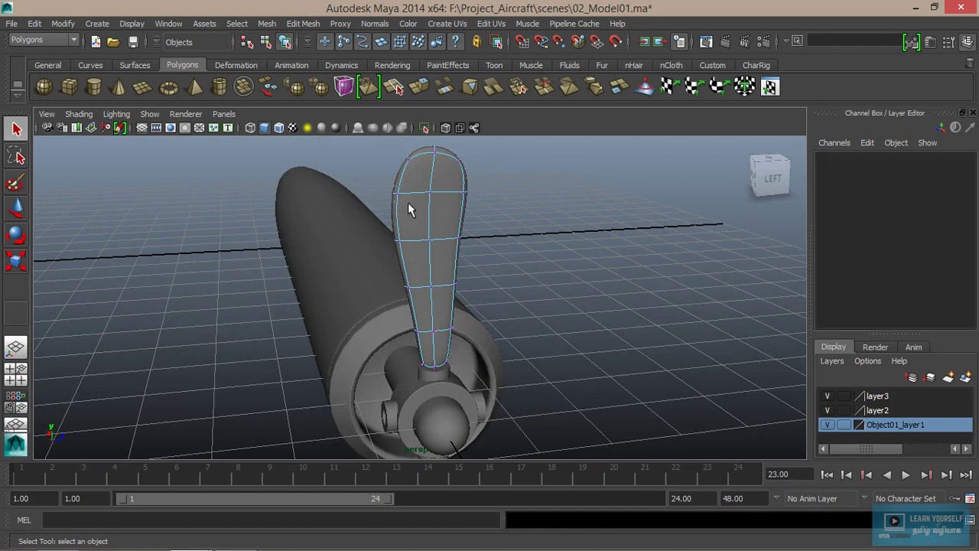
pyautogui.moveTo(390, 186); pyautogui.dragTo(403, 200)
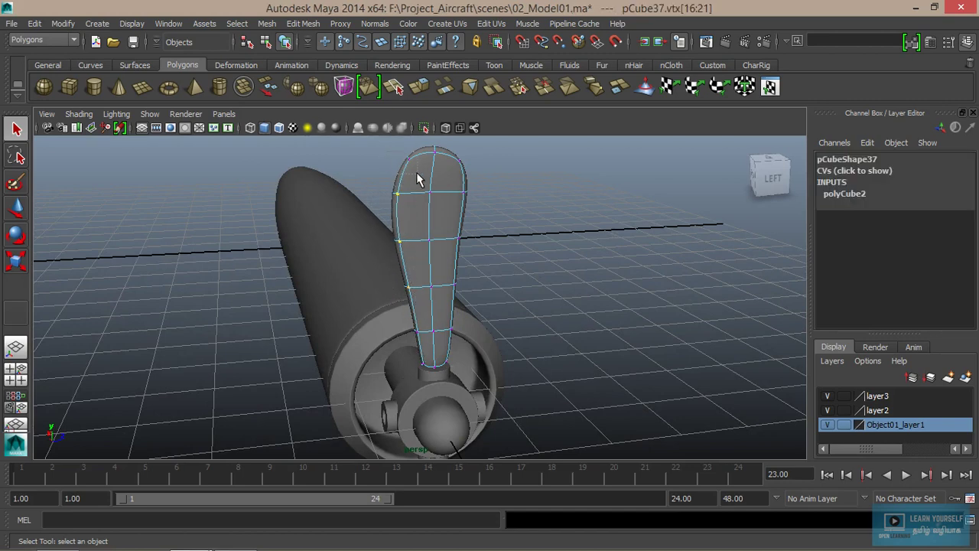
# Step: Scale the picked vertex column inward along X across the blade's width
pyautogui.moveTo(433, 295)
pyautogui.keyDown('alt'); pyautogui.mouseDown()
pyautogui.moveTo(525, 303)
pyautogui.moveTo(525, 278)
pyautogui.moveTo(481, 329)
pyautogui.moveTo(513, 376)
pyautogui.moveTo(426, 356)
pyautogui.moveTo(402, 387)
pyautogui.moveTo(396, 338)
pyautogui.mouseUp(); pyautogui.keyUp('alt')
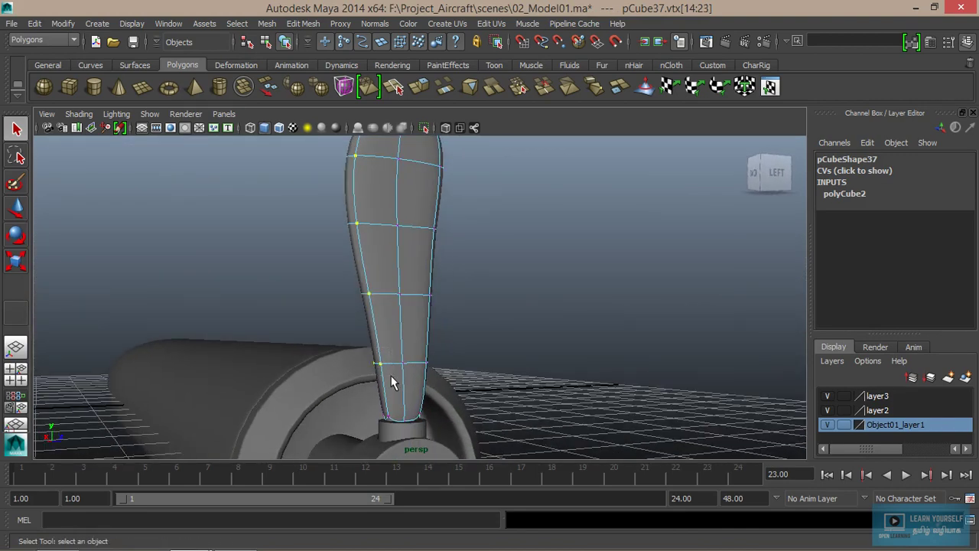
pyautogui.press('r')
pyautogui.moveTo(397, 345)
pyautogui.keyDown('alt'); pyautogui.mouseDown()
pyautogui.moveTo(437, 328)
pyautogui.moveTo(465, 293)
pyautogui.moveTo(455, 332)
pyautogui.mouseUp(); pyautogui.keyUp('alt')
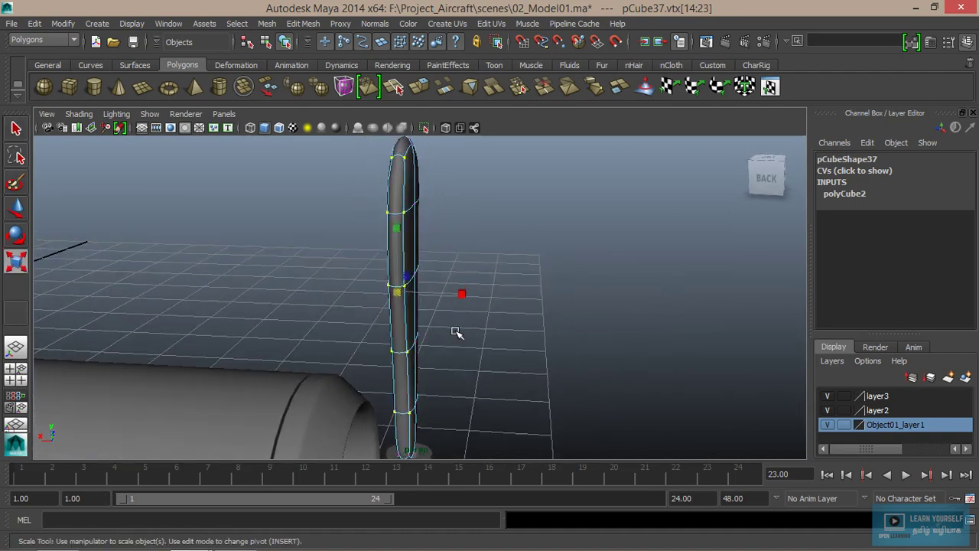
pyautogui.moveTo(464, 293); pyautogui.dragTo(420, 291)
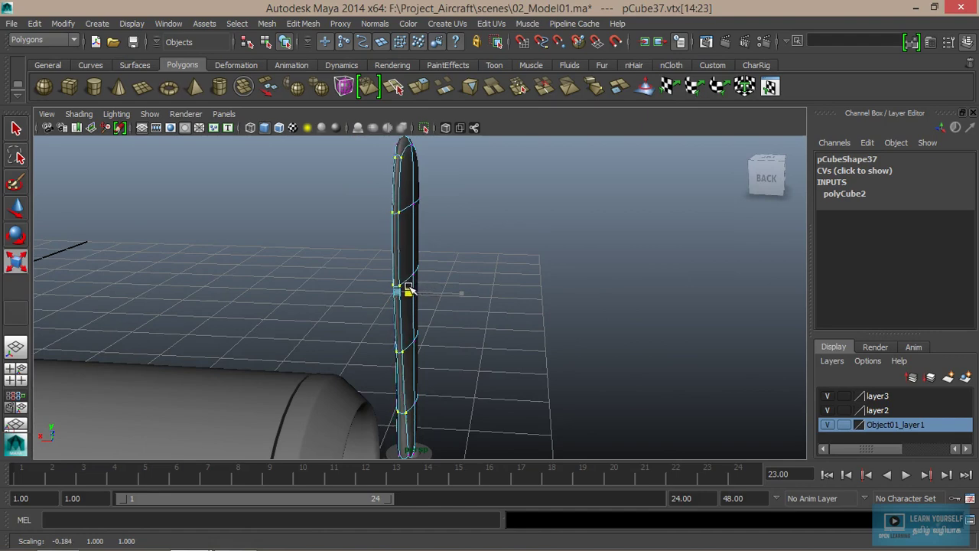
# Step: Frame the picked vertices and scale the next vertex row on X to twist the blade
pyautogui.moveTo(451, 372)
pyautogui.keyDown('alt'); pyautogui.mouseDown()
pyautogui.moveTo(417, 304)
pyautogui.moveTo(356, 286)
pyautogui.moveTo(444, 269)
pyautogui.moveTo(364, 291)
pyautogui.mouseUp(); pyautogui.keyUp('alt')
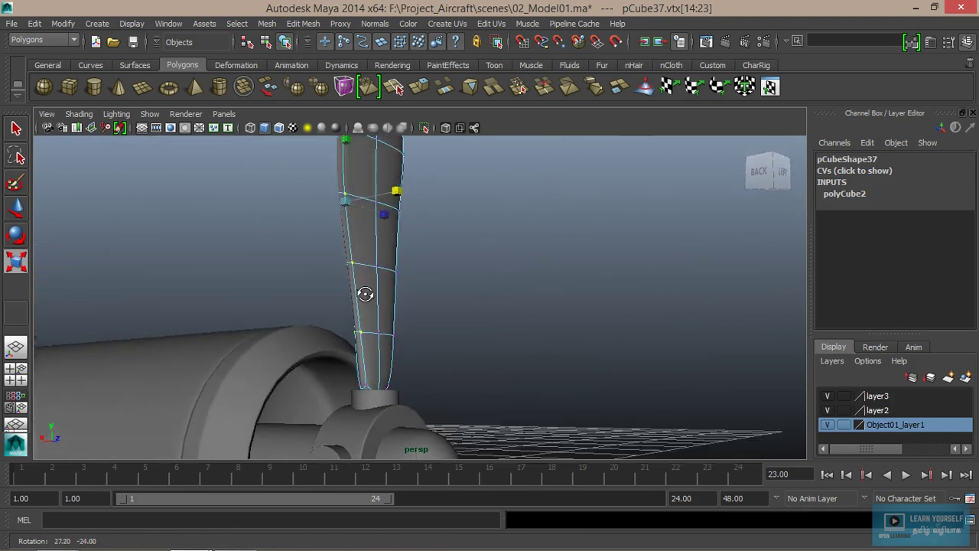
pyautogui.keyDown('alt'); pyautogui.moveTo(364, 291); pyautogui.dragTo(389, 364, button='right'); pyautogui.keyUp('alt')
pyautogui.moveTo(389, 364)
pyautogui.keyDown('alt'); pyautogui.mouseDown()
pyautogui.moveTo(339, 236)
pyautogui.moveTo(415, 255)
pyautogui.moveTo(332, 270)
pyautogui.mouseUp(); pyautogui.keyUp('alt')
pyautogui.keyDown('alt'); pyautogui.moveTo(384, 284); pyautogui.dragTo(356, 282, button='middle'); pyautogui.keyUp('alt')
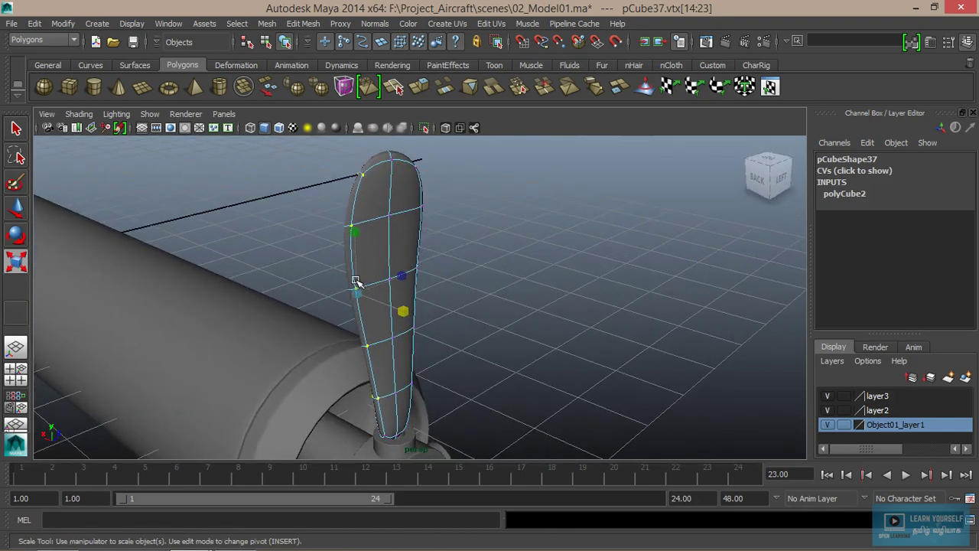
pyautogui.moveTo(356, 281)
pyautogui.keyDown('alt'); pyautogui.mouseDown()
pyautogui.moveTo(431, 271)
pyautogui.moveTo(434, 251)
pyautogui.moveTo(406, 334)
pyautogui.moveTo(385, 231)
pyautogui.moveTo(332, 362)
pyautogui.moveTo(267, 359)
pyautogui.mouseUp(); pyautogui.keyUp('alt')
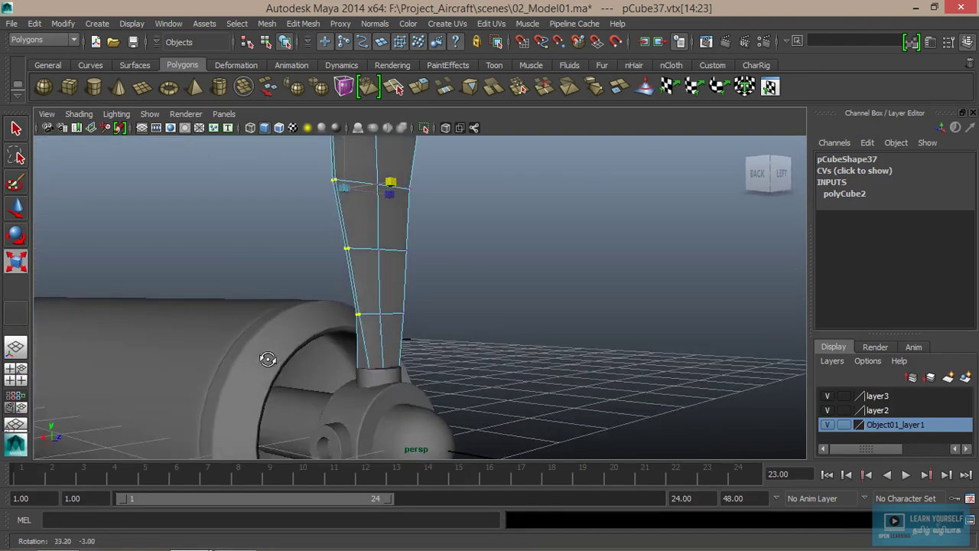
pyautogui.press('f')
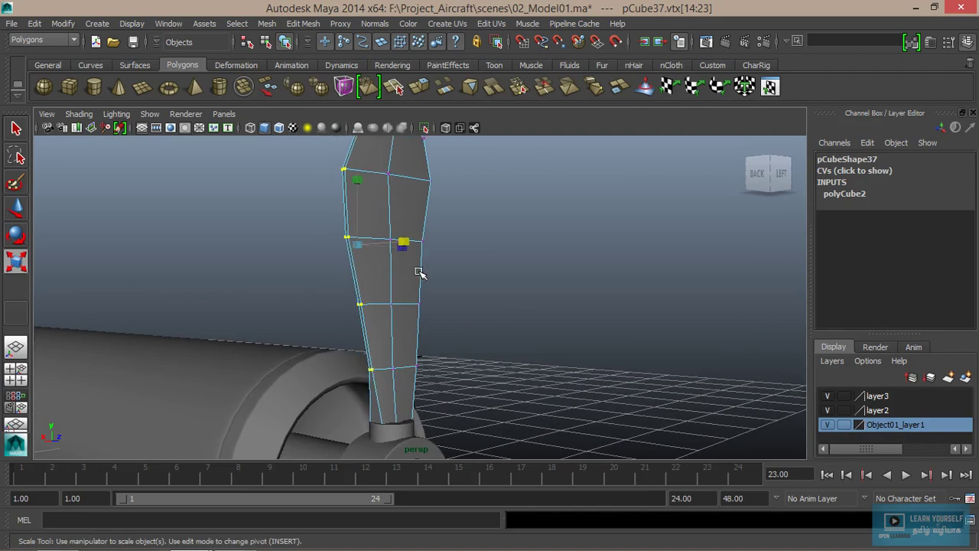
pyautogui.keyDown('alt'); pyautogui.moveTo(403, 262); pyautogui.dragTo(444, 311); pyautogui.keyUp('alt')
pyautogui.moveTo(416, 260); pyautogui.dragTo(410, 259, button='middle')
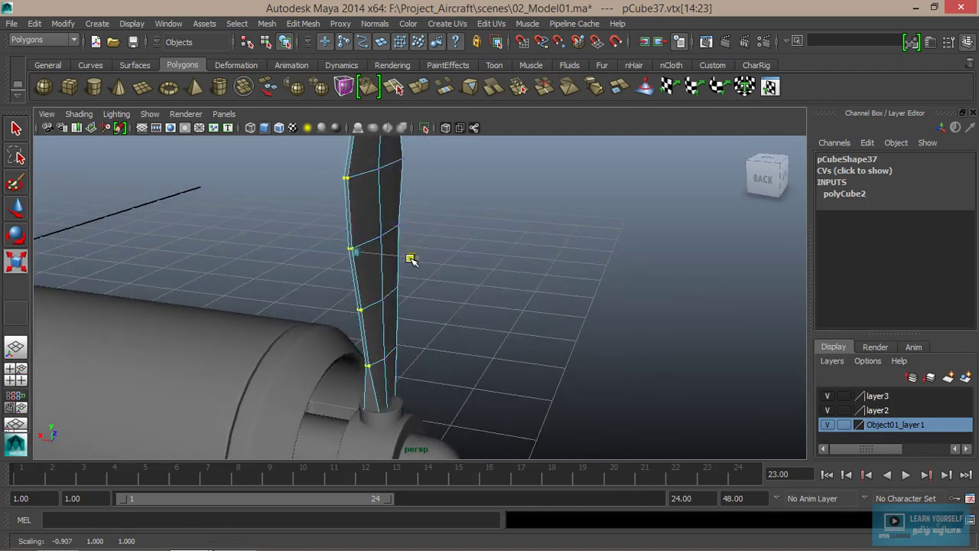
# Step: Scale the top vertices to twist the tip, then undo back to the earlier vertex selection
pyautogui.keyDown('alt'); pyautogui.moveTo(375, 225); pyautogui.dragTo(375, 334); pyautogui.keyUp('alt')
pyautogui.scroll(5, 367, 319)
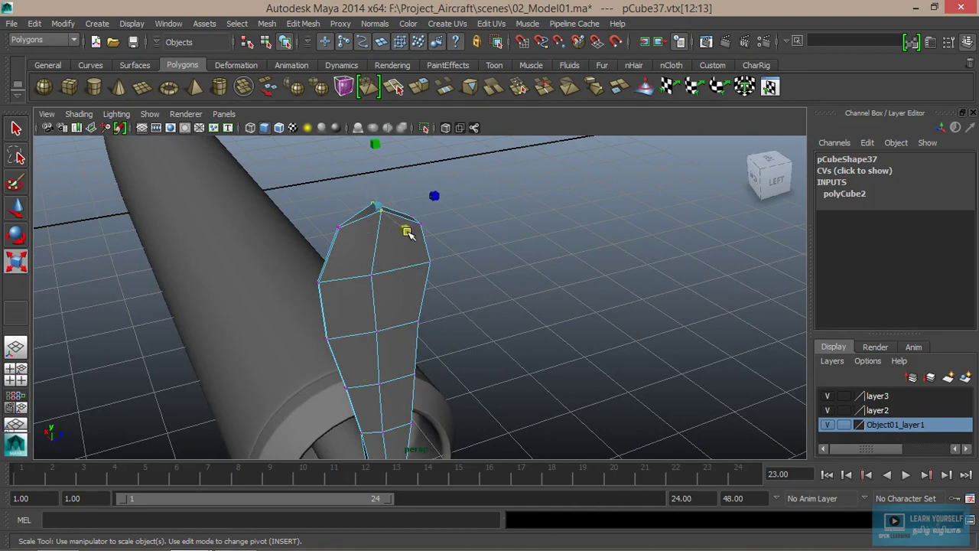
pyautogui.moveTo(408, 233); pyautogui.dragTo(398, 227, button='middle')
pyautogui.moveTo(401, 308)
pyautogui.keyDown('alt'); pyautogui.mouseDown()
pyautogui.moveTo(433, 291)
pyautogui.moveTo(343, 405)
pyautogui.moveTo(389, 445)
pyautogui.mouseUp(); pyautogui.keyUp('alt')
pyautogui.hotkey('ctrl', 'z')
# Step: Restore the earlier selection and scale the lower vertex row on X to twist the blade root
pyautogui.hotkey('ctrl', 'z')
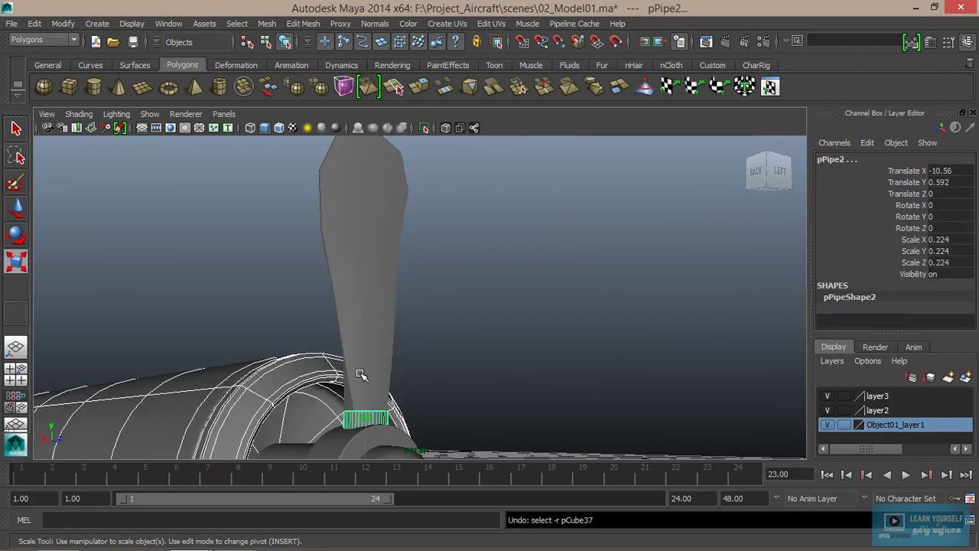
pyautogui.hotkey('ctrl', 'z')
pyautogui.moveTo(380, 416)
pyautogui.keyDown('alt'); pyautogui.mouseDown()
pyautogui.moveTo(324, 354)
pyautogui.moveTo(327, 334)
pyautogui.mouseUp(); pyautogui.keyUp('alt')
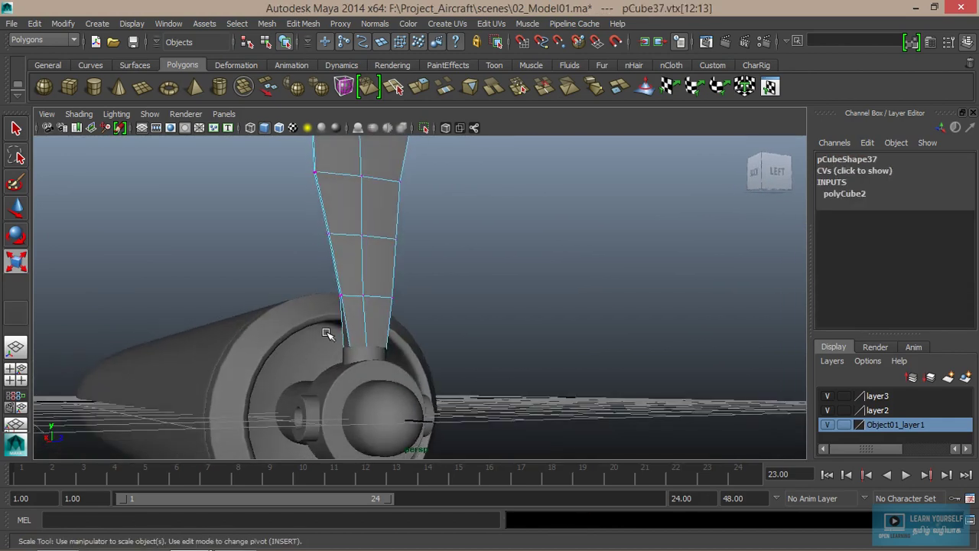
pyautogui.keyDown('alt'); pyautogui.moveTo(356, 382); pyautogui.dragTo(435, 414); pyautogui.keyUp('alt')
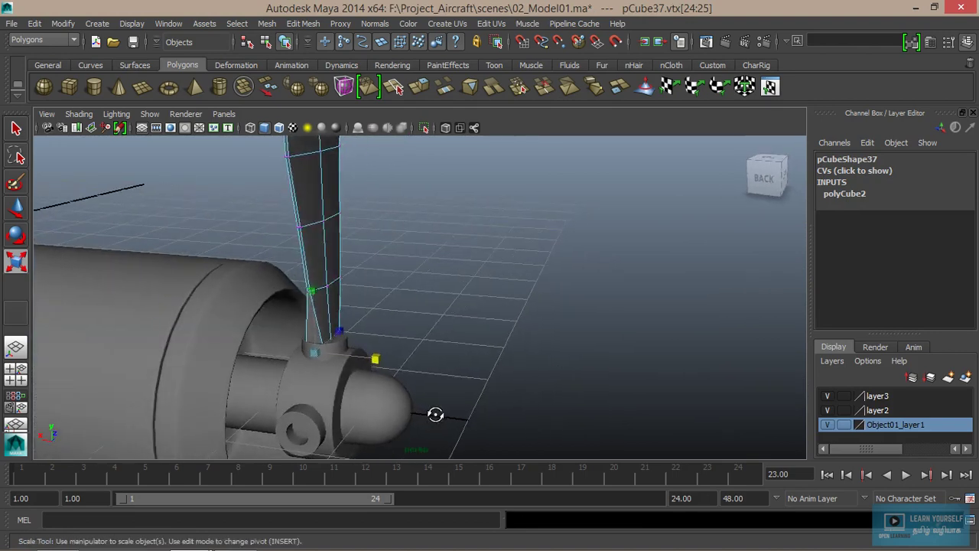
pyautogui.moveTo(377, 362); pyautogui.dragTo(356, 400)
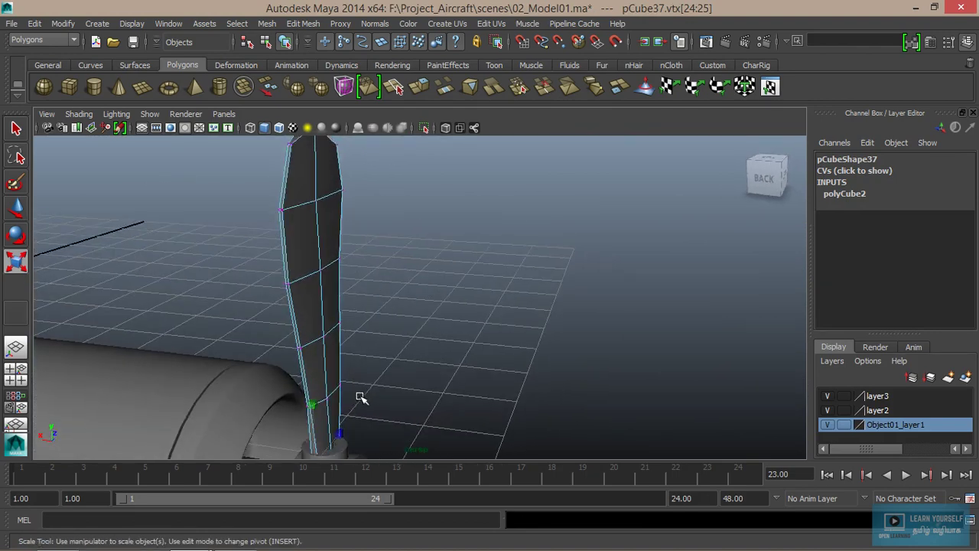
# Step: Return the blade to object mode, clear the selection, and reselect the propeller blade
pyautogui.moveTo(311, 291); pyautogui.dragTo(380, 222, button='right')
pyautogui.click(326, 227)
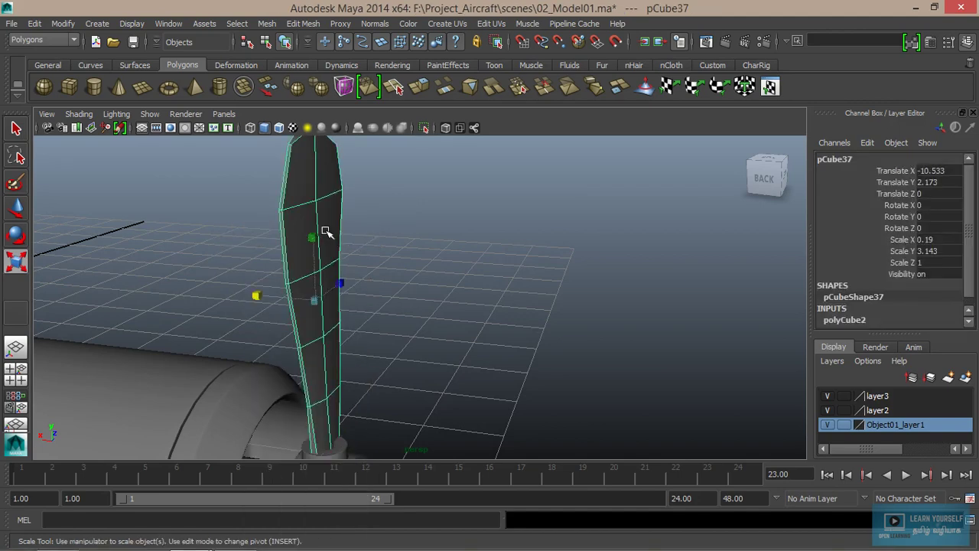
pyautogui.click(450, 253)
pyautogui.moveTo(334, 334)
pyautogui.keyDown('alt'); pyautogui.mouseDown()
pyautogui.moveTo(221, 350)
pyautogui.moveTo(255, 347)
pyautogui.mouseUp(); pyautogui.keyUp('alt')
pyautogui.keyDown('alt'); pyautogui.moveTo(255, 348); pyautogui.dragTo(431, 373, button='right'); pyautogui.keyUp('alt')
pyautogui.click(359, 258)
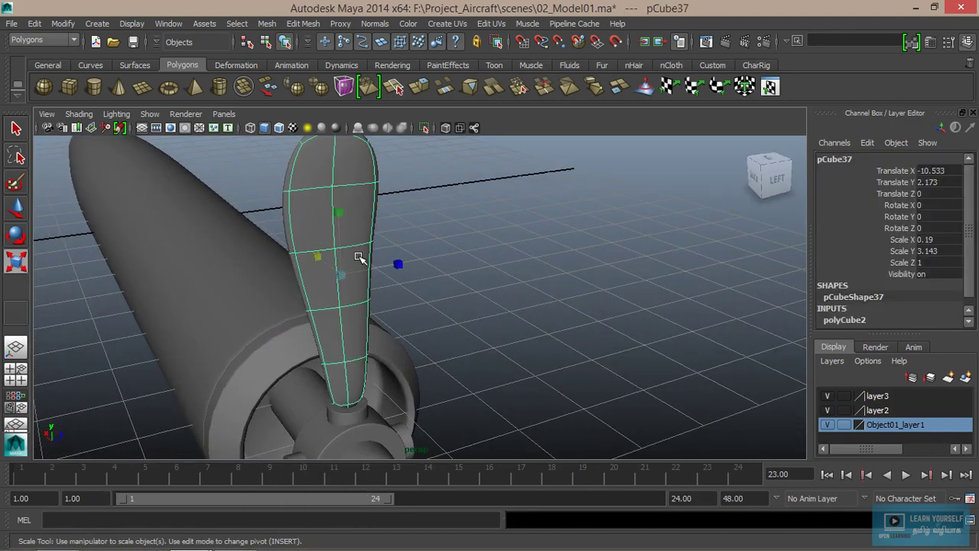
# Step: Zoom in on the blade tip and switch the blade to vertex editing
pyautogui.scroll(1, 360, 225)
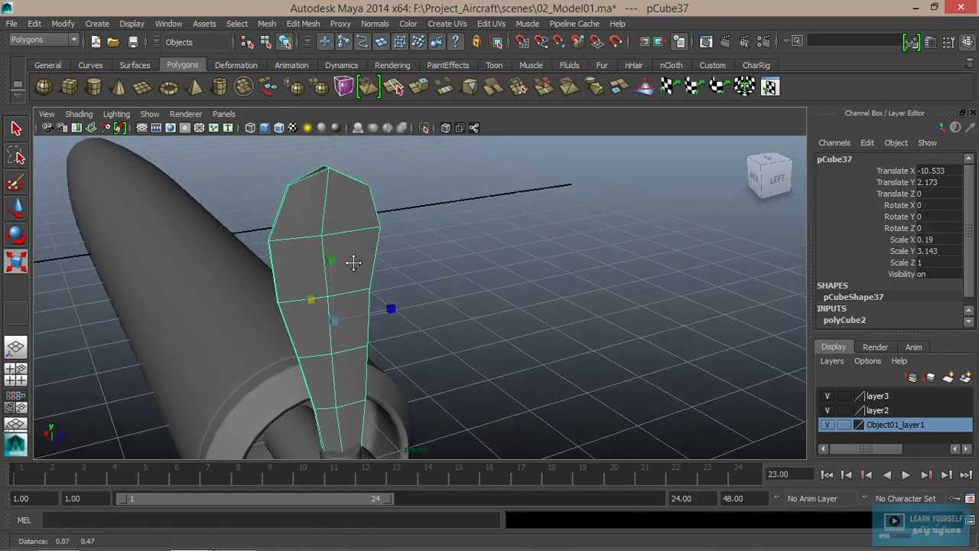
pyautogui.scroll(2, 360, 223)
pyautogui.scroll(2, 360, 223)
pyautogui.keyDown('alt'); pyautogui.moveTo(359, 223); pyautogui.dragTo(346, 267); pyautogui.keyUp('alt')
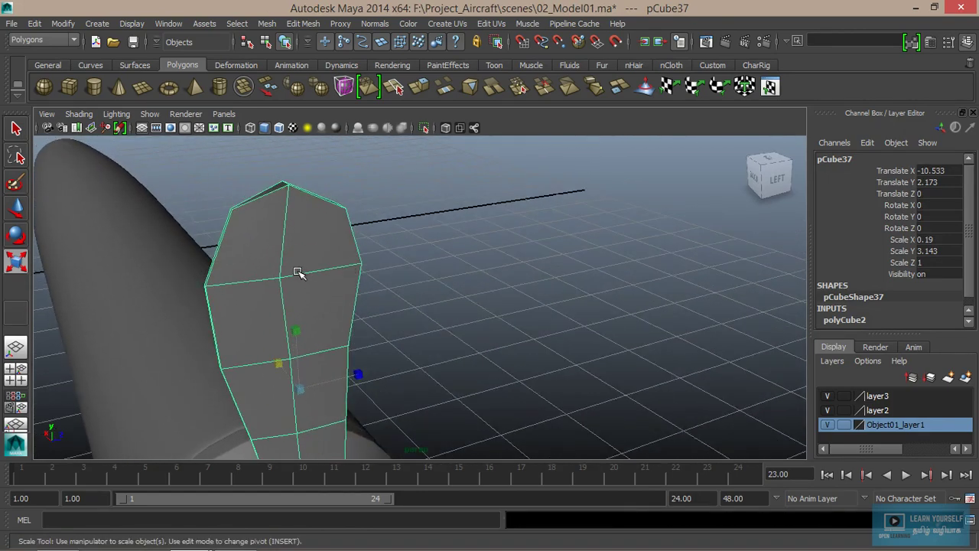
pyautogui.keyDown('alt'); pyautogui.moveTo(298, 273); pyautogui.dragTo(357, 313, button='right'); pyautogui.keyUp('alt')
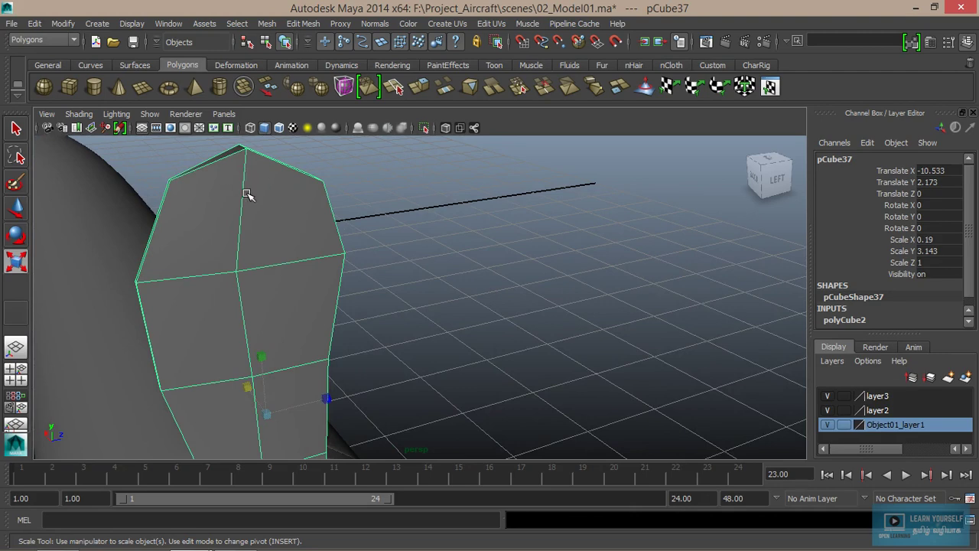
pyautogui.moveTo(247, 195)
pyautogui.keyDown('alt'); pyautogui.mouseDown()
pyautogui.moveTo(178, 252)
pyautogui.moveTo(299, 288)
pyautogui.moveTo(319, 270)
pyautogui.mouseUp(); pyautogui.keyUp('alt')
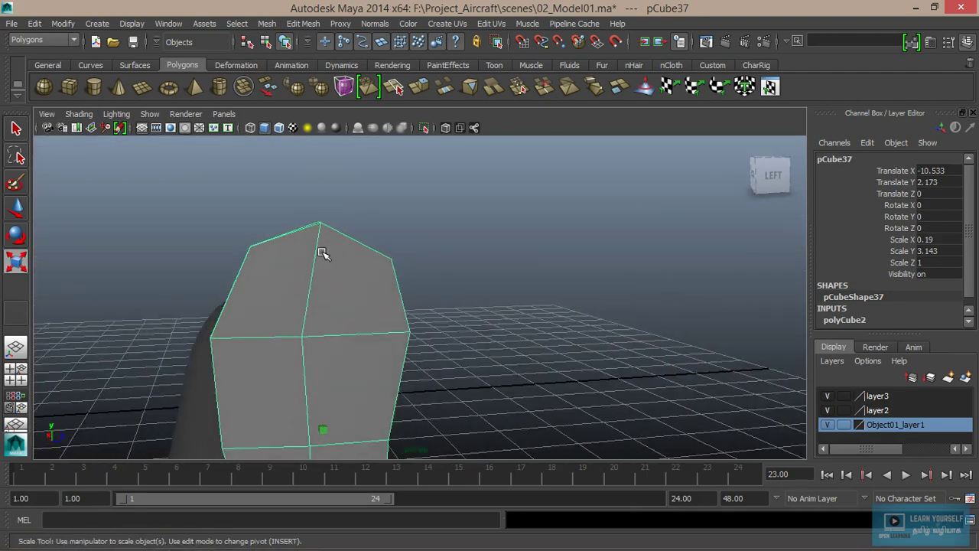
pyautogui.moveTo(321, 254); pyautogui.dragTo(264, 225, button='right')
# Step: Pick the two vertices at the tip's peak and move them down to lower the point
pyautogui.moveTo(321, 238); pyautogui.dragTo(313, 210)
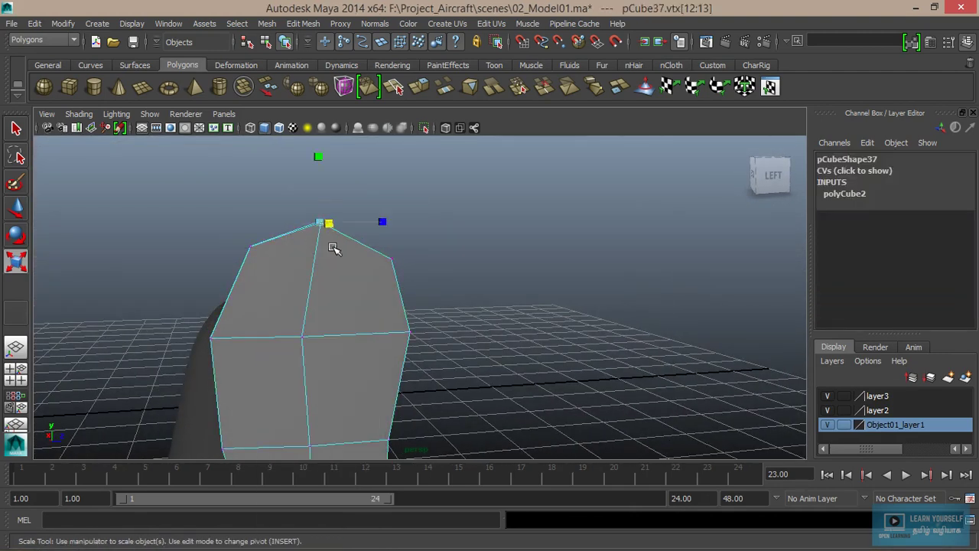
pyautogui.press('w')
pyautogui.moveTo(320, 171); pyautogui.dragTo(320, 189)
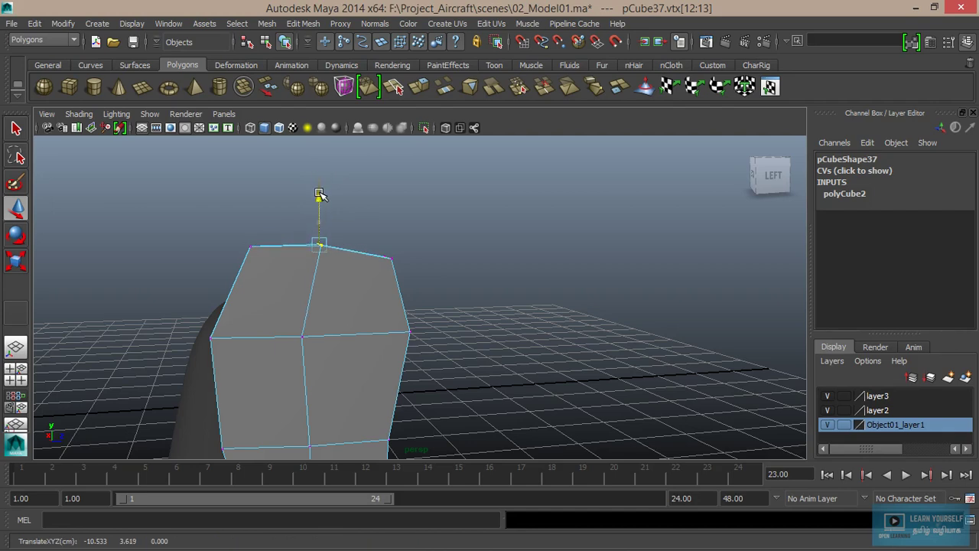
pyautogui.keyDown('alt'); pyautogui.moveTo(370, 306); pyautogui.dragTo(305, 275, button='middle'); pyautogui.keyUp('alt')
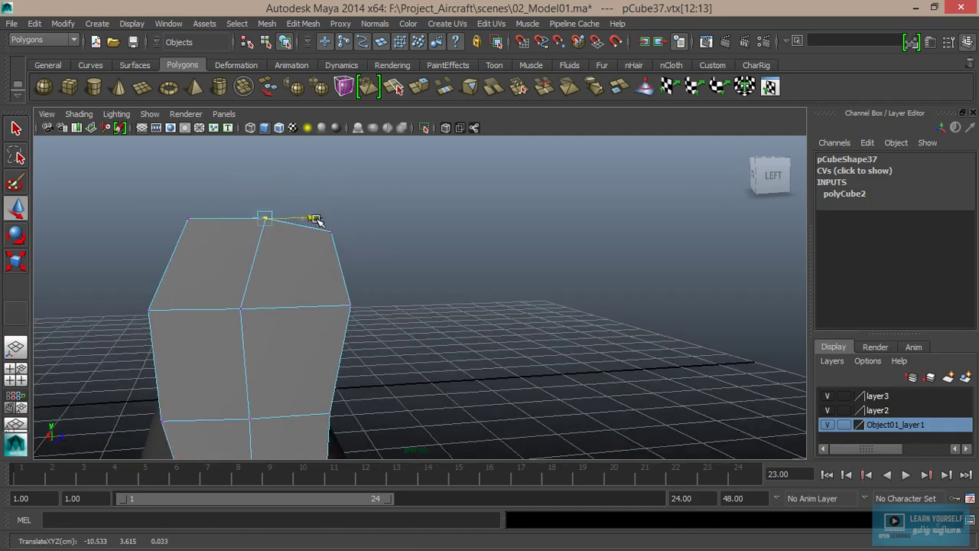
pyautogui.moveTo(265, 174); pyautogui.dragTo(264, 190)
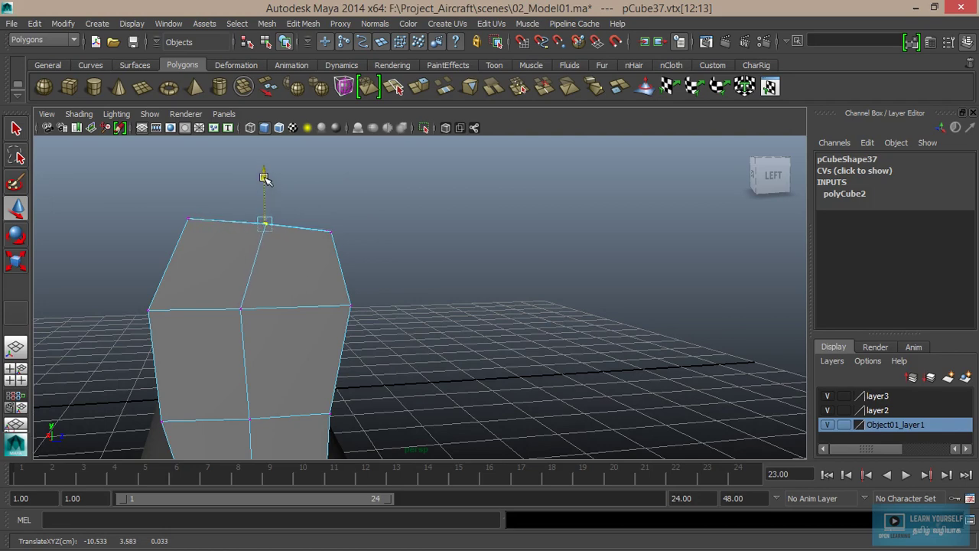
# Step: Insert an edge loop across the blade just below its tip with Edit Mesh > Insert Edge Loop
pyautogui.moveTo(261, 224)
pyautogui.mouseDown(button='right')
pyautogui.moveTo(310, 190)
pyautogui.moveTo(312, 215)
pyautogui.mouseUp(button='right')
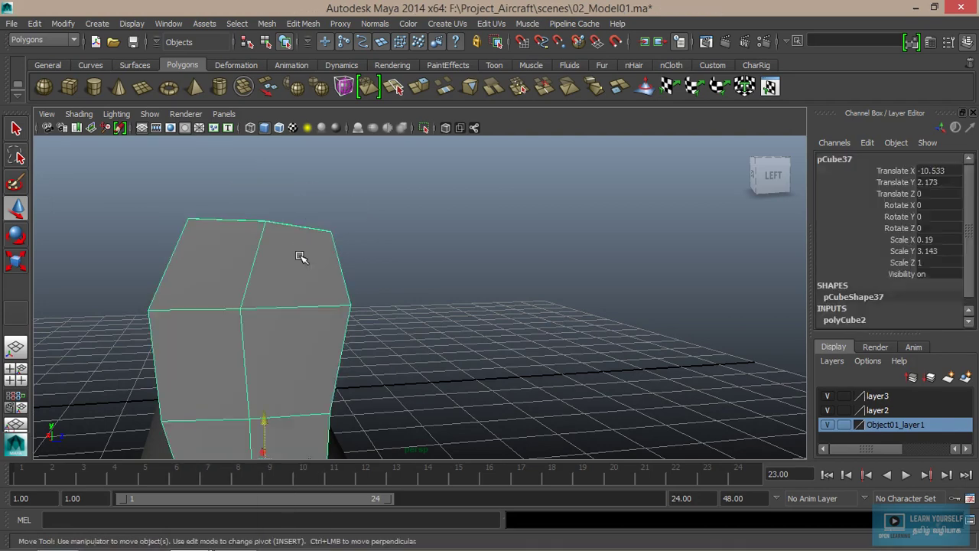
pyautogui.click(306, 23)
pyautogui.click(360, 164)
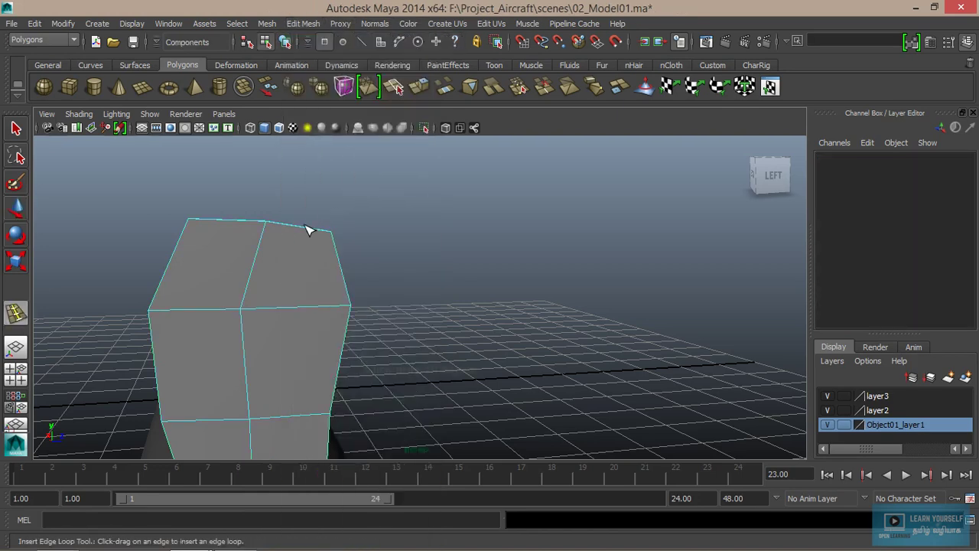
pyautogui.moveTo(339, 251); pyautogui.dragTo(339, 252)
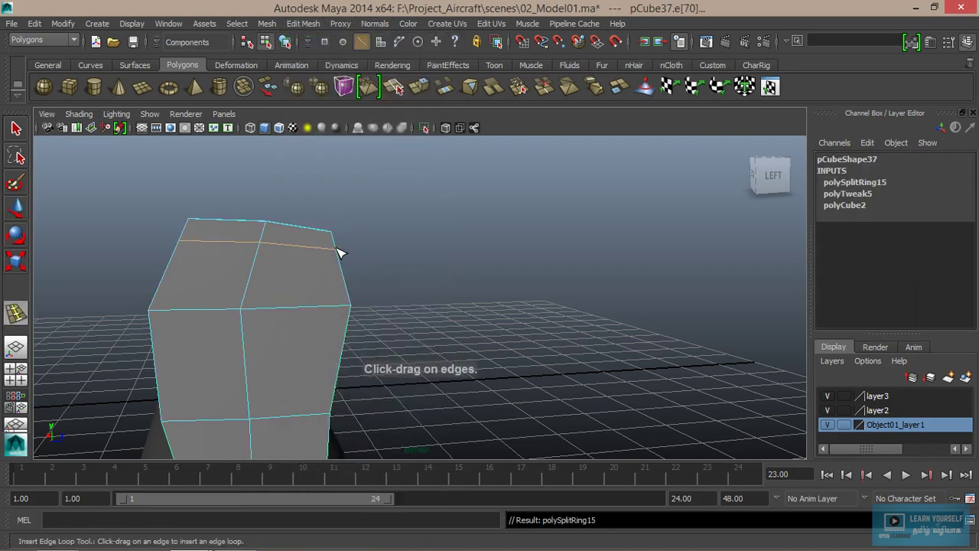
# Step: Exit edge loop insertion, return to object mode, and pull back to view the whole nose
pyautogui.scroll(-3, 342, 258)
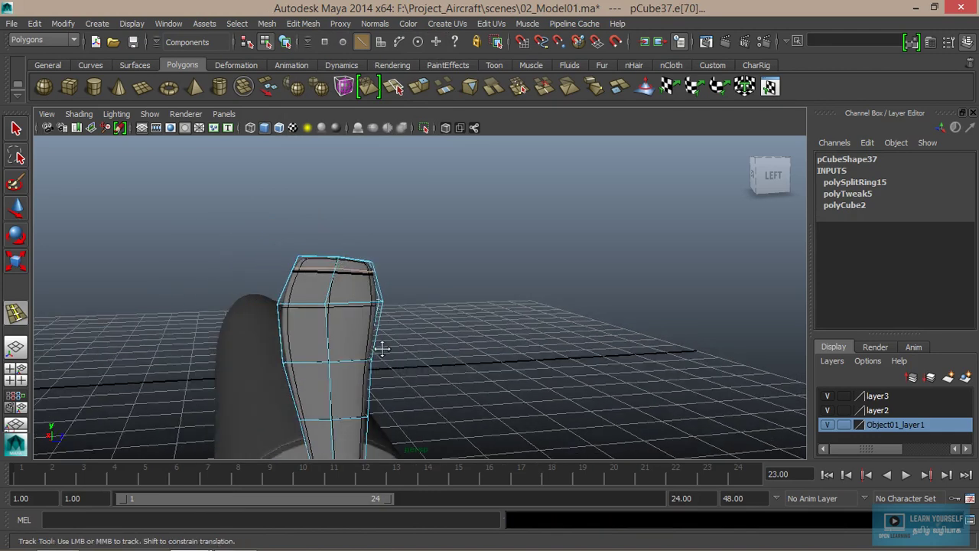
pyautogui.keyDown('alt'); pyautogui.moveTo(375, 344); pyautogui.dragTo(378, 209, button='middle'); pyautogui.keyUp('alt')
pyautogui.press('q')
pyautogui.moveTo(341, 213); pyautogui.dragTo(388, 198, button='right')
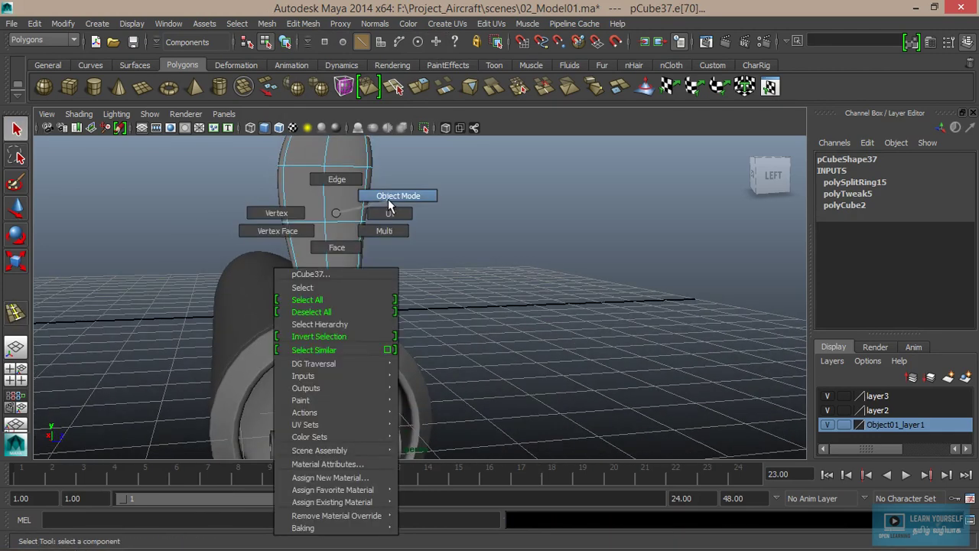
pyautogui.scroll(-3, 435, 197)
pyautogui.moveTo(426, 234)
pyautogui.keyDown('alt'); pyautogui.mouseDown()
pyautogui.moveTo(319, 270)
pyautogui.moveTo(408, 280)
pyautogui.mouseUp(); pyautogui.keyUp('alt')
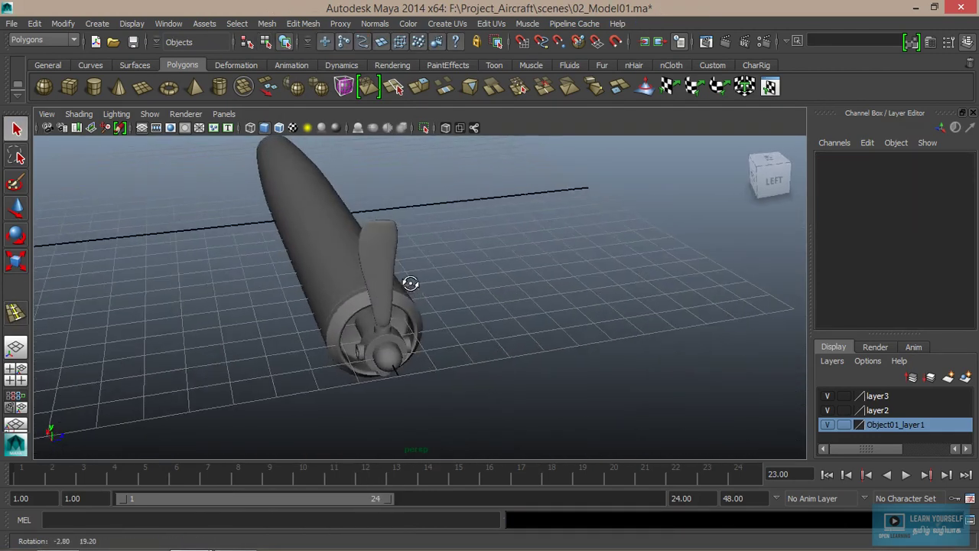
# Step: Select the propeller blade and scale it thinner along X to 0.126
pyautogui.keyDown('alt'); pyautogui.moveTo(408, 280); pyautogui.dragTo(421, 331, button='right'); pyautogui.keyUp('alt')
pyautogui.keyDown('alt'); pyautogui.moveTo(389, 345); pyautogui.dragTo(362, 331); pyautogui.keyUp('alt')
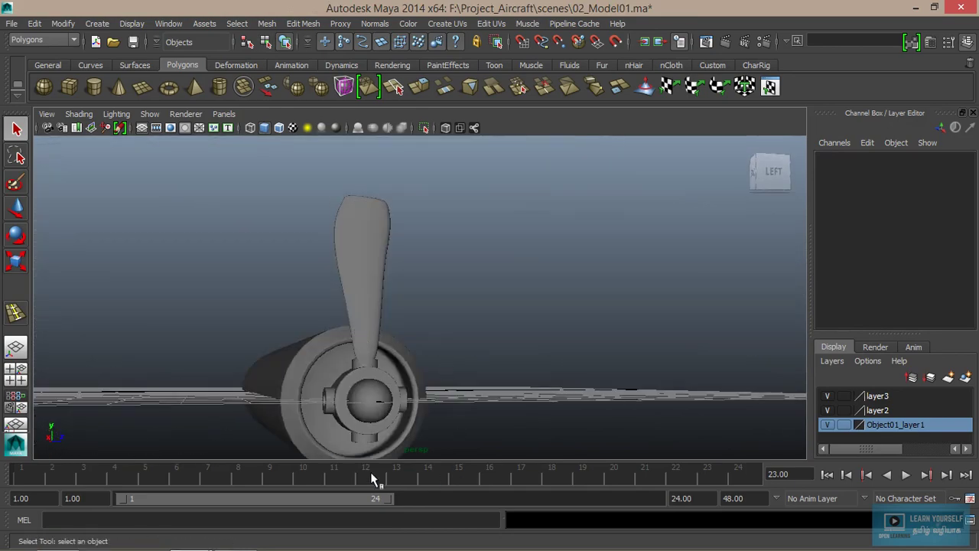
pyautogui.click(372, 292)
pyautogui.moveTo(400, 357)
pyautogui.keyDown('alt'); pyautogui.mouseDown()
pyautogui.moveTo(436, 345)
pyautogui.moveTo(367, 343)
pyautogui.moveTo(337, 321)
pyautogui.moveTo(441, 350)
pyautogui.moveTo(279, 304)
pyautogui.mouseUp(); pyautogui.keyUp('alt')
pyautogui.keyDown('alt'); pyautogui.moveTo(280, 303); pyautogui.dragTo(462, 383, button='right'); pyautogui.keyUp('alt')
pyautogui.moveTo(462, 382)
pyautogui.keyDown('alt'); pyautogui.mouseDown()
pyautogui.moveTo(315, 334)
pyautogui.moveTo(360, 343)
pyautogui.moveTo(404, 375)
pyautogui.moveTo(298, 376)
pyautogui.moveTo(309, 339)
pyautogui.moveTo(339, 339)
pyautogui.moveTo(306, 349)
pyautogui.mouseUp(); pyautogui.keyUp('alt')
pyautogui.press('r')
pyautogui.moveTo(453, 320)
pyautogui.mouseDown()
pyautogui.moveTo(437, 324)
pyautogui.moveTo(439, 374)
pyautogui.moveTo(522, 375)
pyautogui.moveTo(595, 341)
pyautogui.moveTo(573, 328)
pyautogui.moveTo(601, 328)
pyautogui.moveTo(379, 411)
pyautogui.mouseUp()
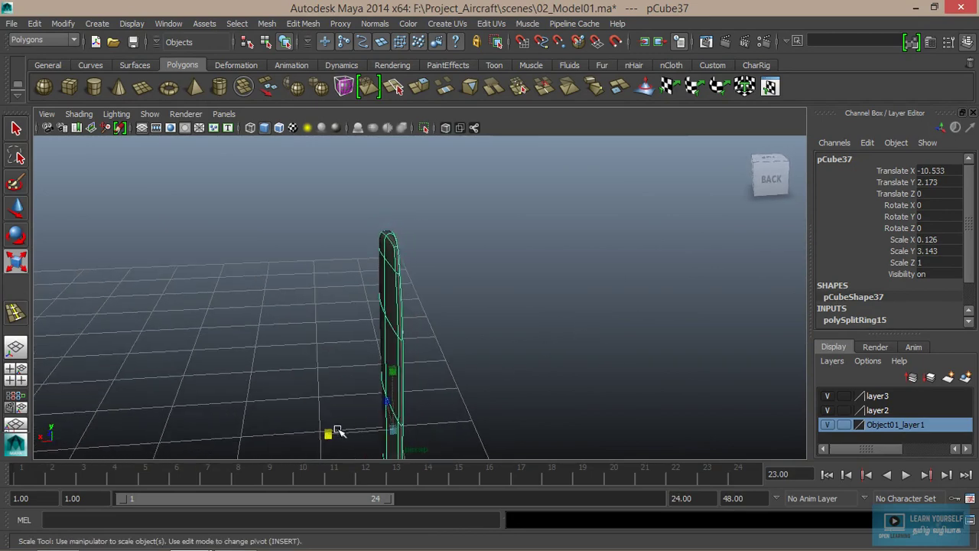
# Step: Rotate the blade about Y to -9.138 degrees
pyautogui.moveTo(325, 432)
pyautogui.keyDown('alt'); pyautogui.mouseDown()
pyautogui.moveTo(457, 370)
pyautogui.moveTo(398, 372)
pyautogui.moveTo(416, 278)
pyautogui.moveTo(401, 354)
pyautogui.moveTo(470, 365)
pyautogui.mouseUp(); pyautogui.keyUp('alt')
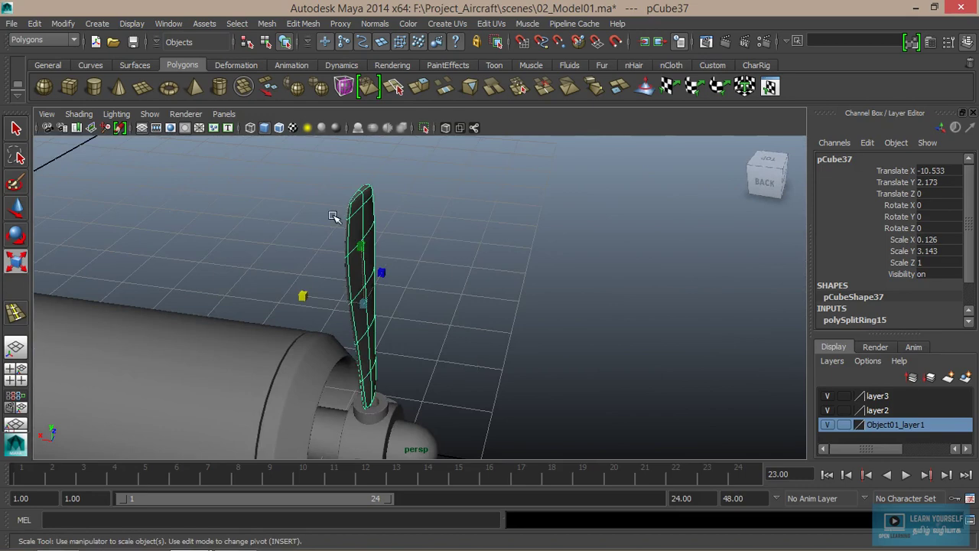
pyautogui.moveTo(338, 214)
pyautogui.keyDown('alt'); pyautogui.mouseDown()
pyautogui.moveTo(416, 301)
pyautogui.moveTo(421, 293)
pyautogui.moveTo(380, 327)
pyautogui.mouseUp(); pyautogui.keyUp('alt')
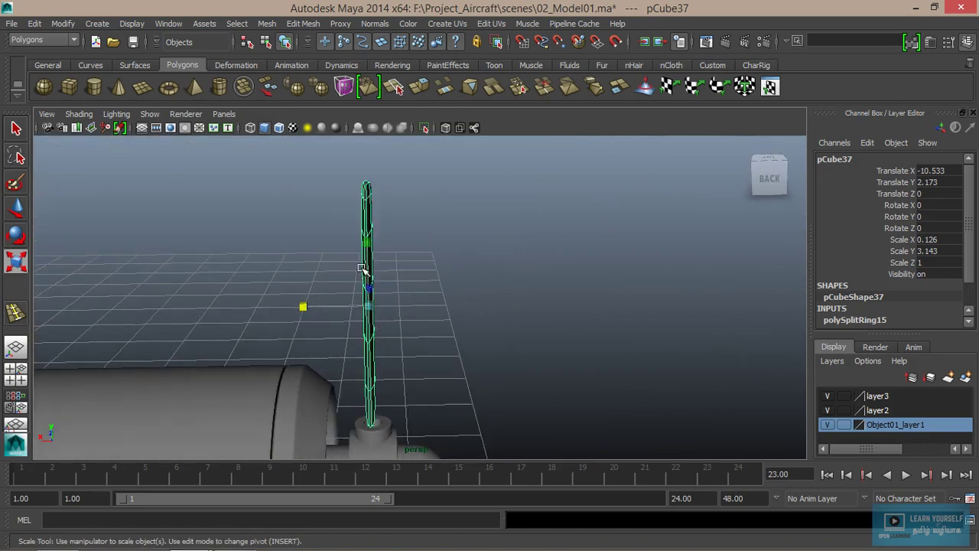
pyautogui.press('e')
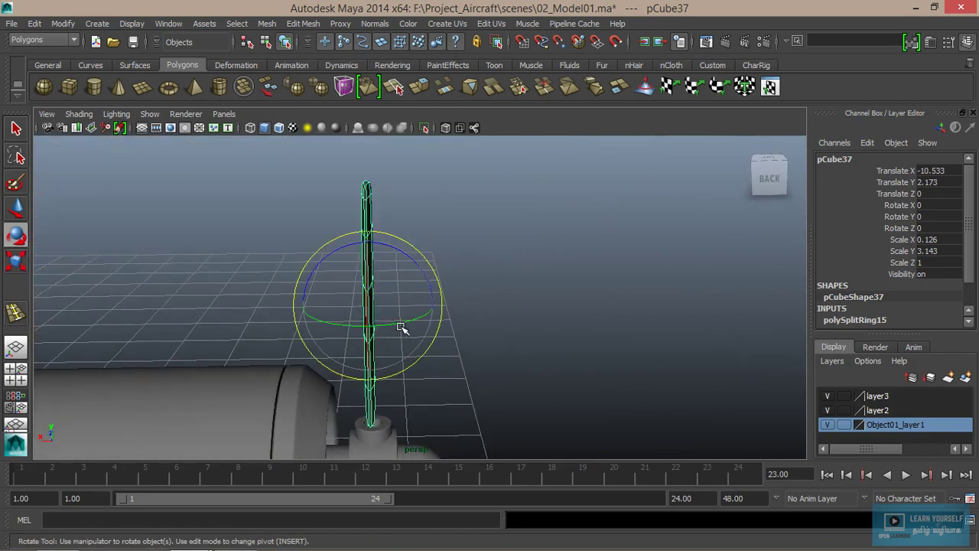
pyautogui.moveTo(402, 327); pyautogui.dragTo(390, 325)
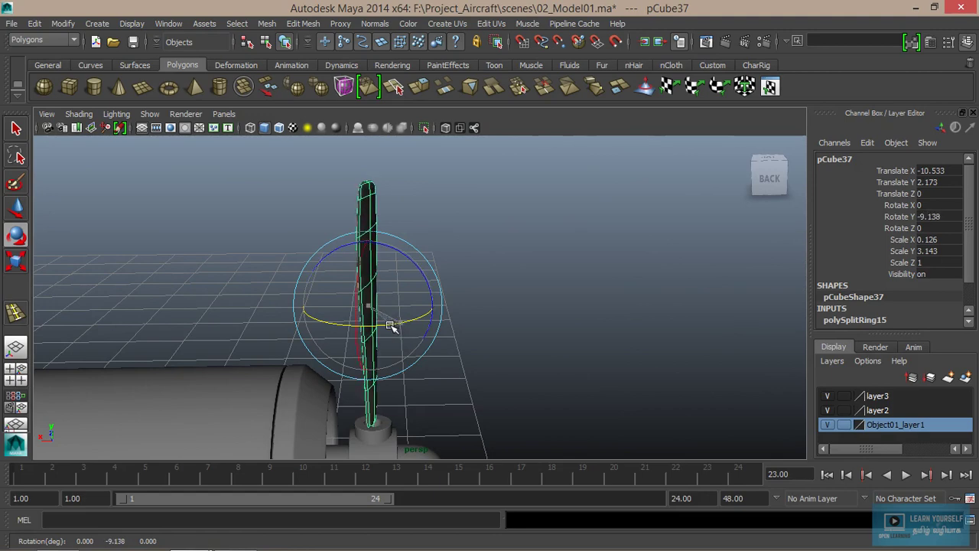
pyautogui.moveTo(432, 361)
pyautogui.keyDown('alt'); pyautogui.mouseDown()
pyautogui.moveTo(389, 360)
pyautogui.moveTo(461, 364)
pyautogui.moveTo(382, 334)
pyautogui.mouseUp(); pyautogui.keyUp('alt')
pyautogui.keyDown('alt'); pyautogui.moveTo(382, 334); pyautogui.dragTo(530, 440, button='right'); pyautogui.keyUp('alt')
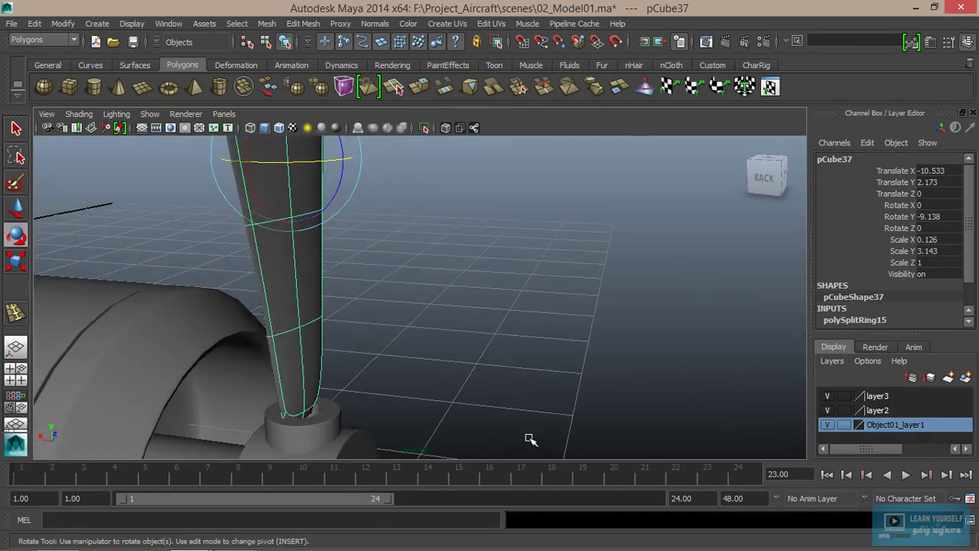
pyautogui.keyDown('shift'); pyautogui.moveTo(382, 413); pyautogui.dragTo(385, 406, button='right'); pyautogui.keyUp('shift')
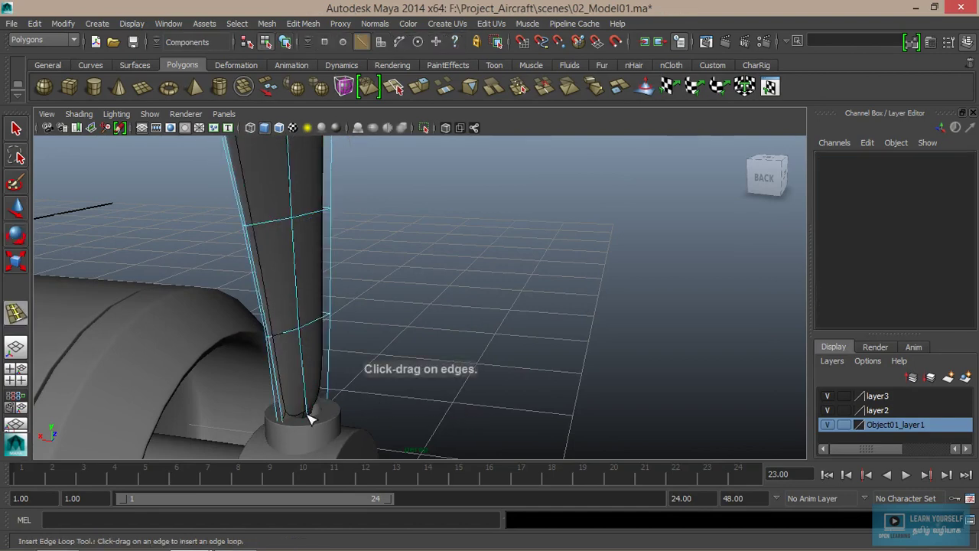
# Step: Add a new edge loop around the blade's root near the hub
pyautogui.moveTo(283, 418); pyautogui.dragTo(315, 421)
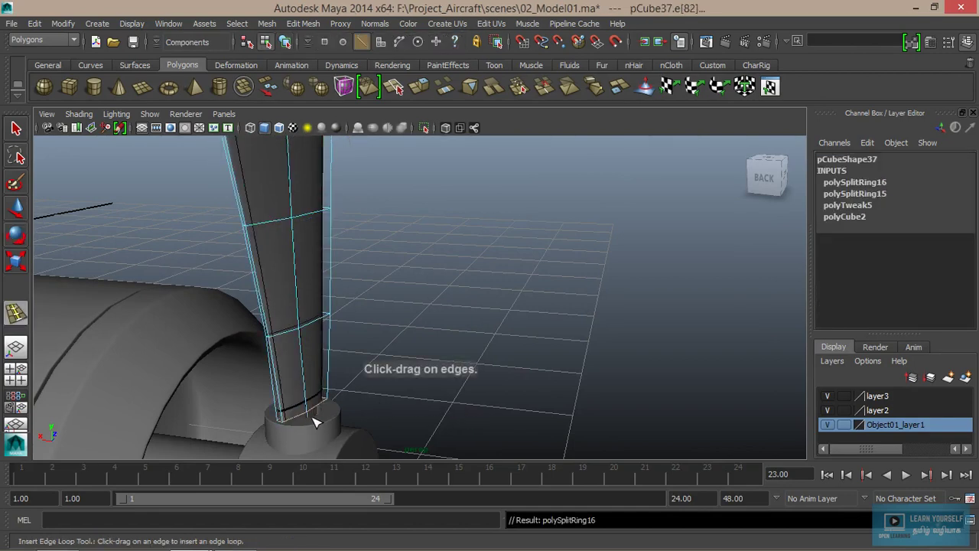
pyautogui.moveTo(320, 457)
pyautogui.keyDown('alt'); pyautogui.mouseDown()
pyautogui.moveTo(382, 452)
pyautogui.moveTo(339, 433)
pyautogui.mouseUp(); pyautogui.keyUp('alt')
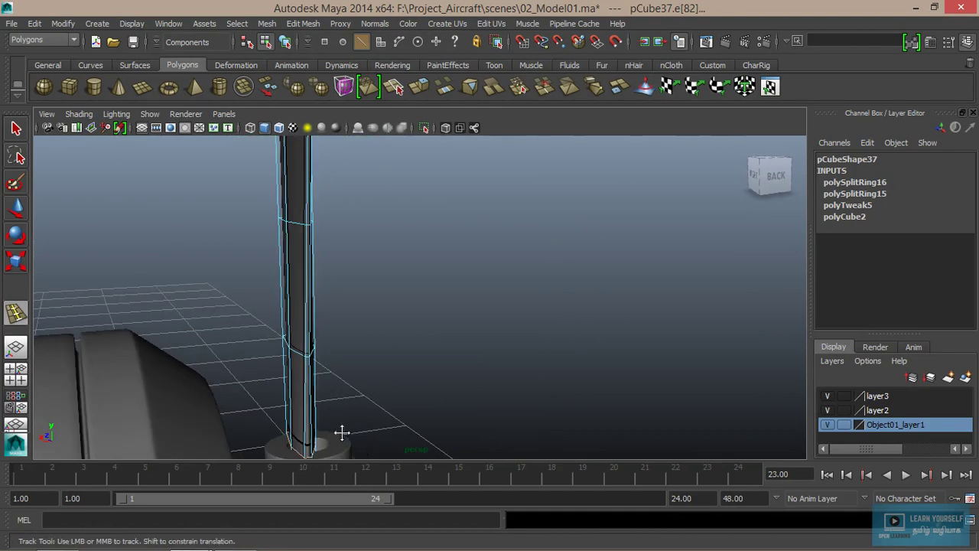
pyautogui.keyDown('alt'); pyautogui.moveTo(338, 433); pyautogui.dragTo(341, 377, button='middle'); pyautogui.keyUp('alt')
pyautogui.moveTo(342, 377)
pyautogui.keyDown('alt'); pyautogui.mouseDown()
pyautogui.moveTo(251, 389)
pyautogui.moveTo(284, 405)
pyautogui.mouseUp(); pyautogui.keyUp('alt')
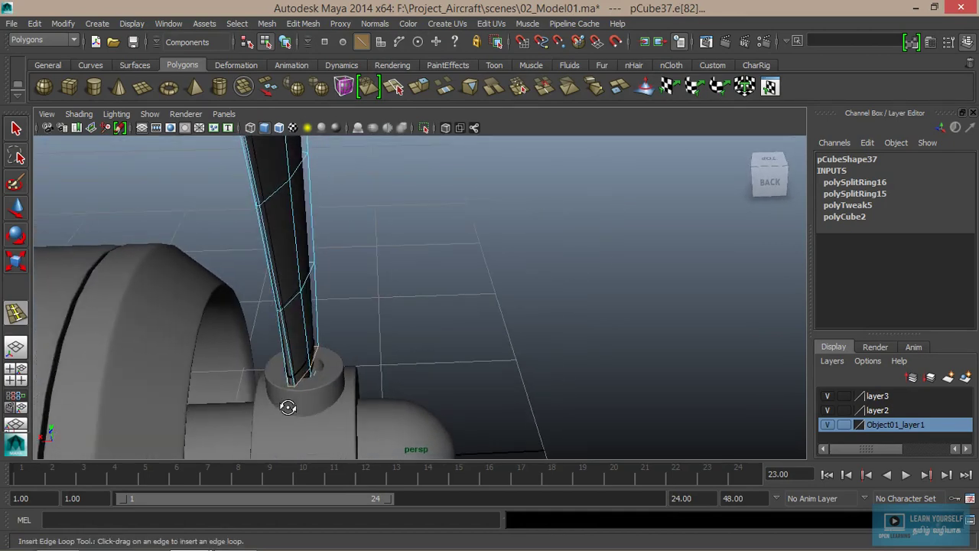
# Step: Slide the base edge loop and the next loop up slightly along X
pyautogui.press('w')
pyautogui.moveTo(246, 359); pyautogui.dragTo(256, 363)
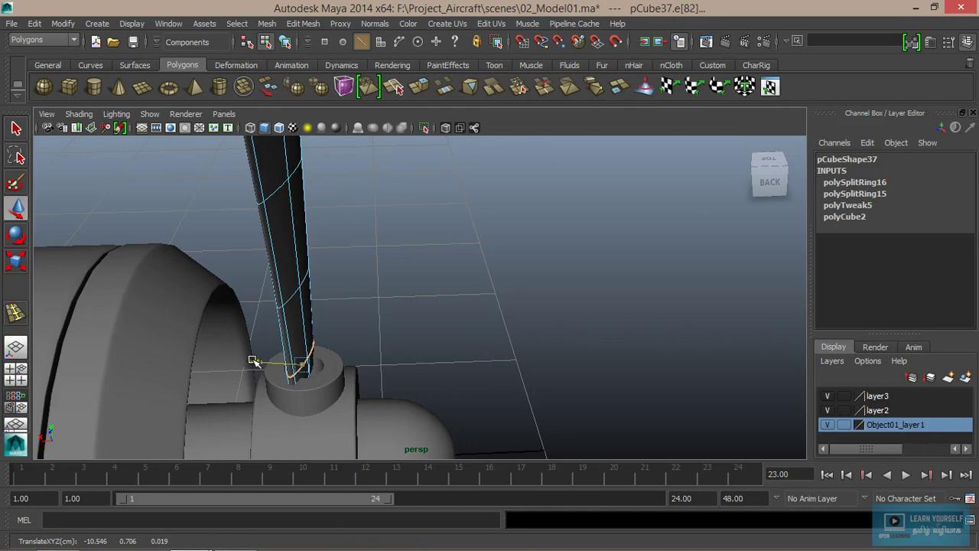
pyautogui.moveTo(254, 360); pyautogui.dragTo(334, 363)
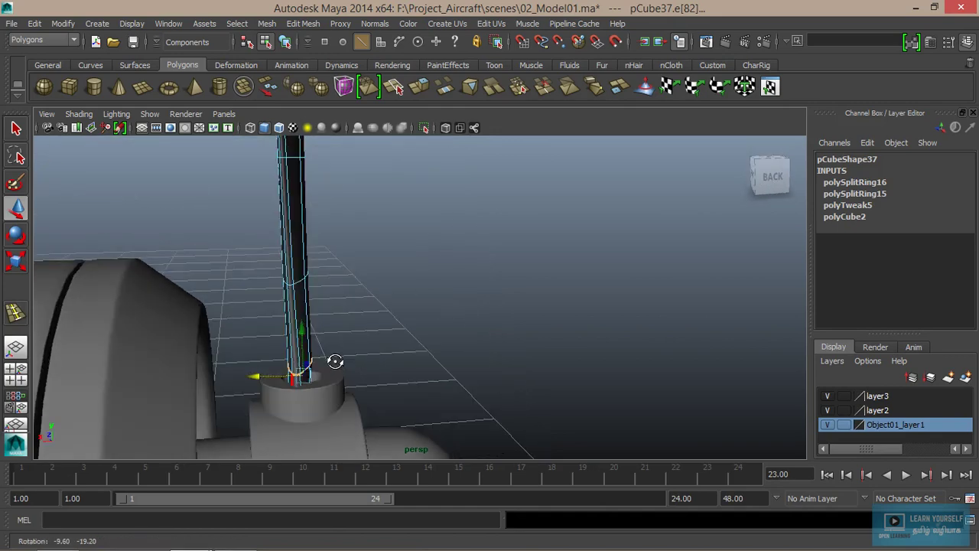
pyautogui.click(299, 281)
pyautogui.moveTo(250, 281)
pyautogui.mouseDown()
pyautogui.moveTo(393, 339)
pyautogui.moveTo(393, 328)
pyautogui.mouseUp()
pyautogui.keyDown('alt'); pyautogui.moveTo(393, 328); pyautogui.dragTo(378, 299, button='middle'); pyautogui.keyUp('alt')
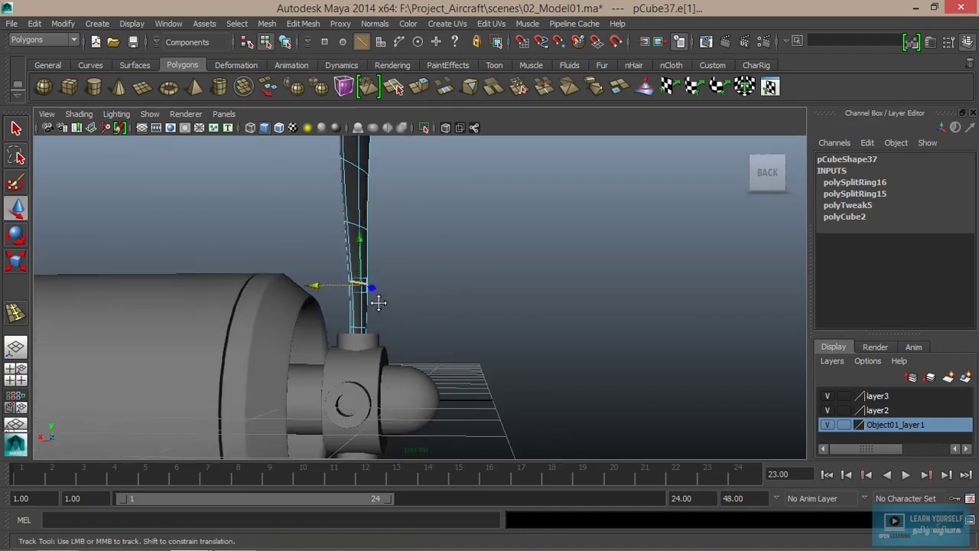
pyautogui.keyDown('alt'); pyautogui.moveTo(378, 299); pyautogui.dragTo(381, 395, button='right'); pyautogui.keyUp('alt')
pyautogui.moveTo(381, 396)
pyautogui.keyDown('alt'); pyautogui.mouseDown()
pyautogui.moveTo(345, 345)
pyautogui.moveTo(313, 356)
pyautogui.moveTo(339, 291)
pyautogui.mouseUp(); pyautogui.keyUp('alt')
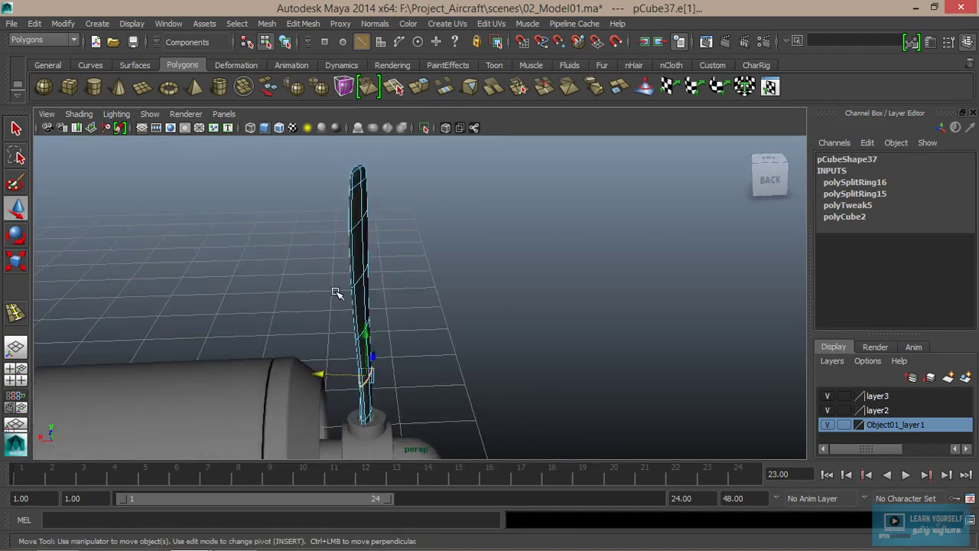
pyautogui.keyDown('alt'); pyautogui.moveTo(339, 291); pyautogui.dragTo(405, 339, button='right'); pyautogui.keyUp('alt')
pyautogui.keyDown('alt'); pyautogui.moveTo(372, 269); pyautogui.dragTo(357, 291, button='middle'); pyautogui.keyUp('alt')
pyautogui.keyDown('alt'); pyautogui.moveTo(356, 290); pyautogui.dragTo(337, 307); pyautogui.keyUp('alt')
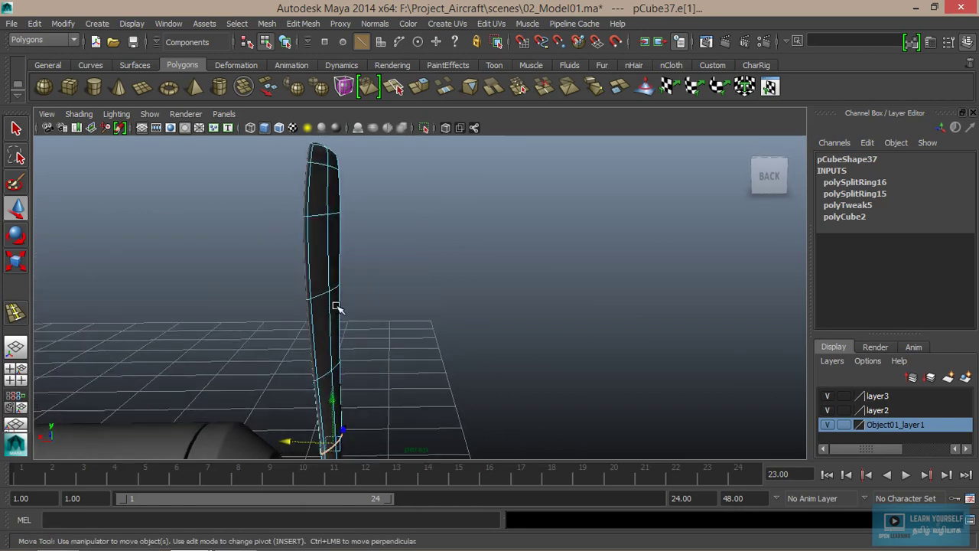
pyautogui.press('e')
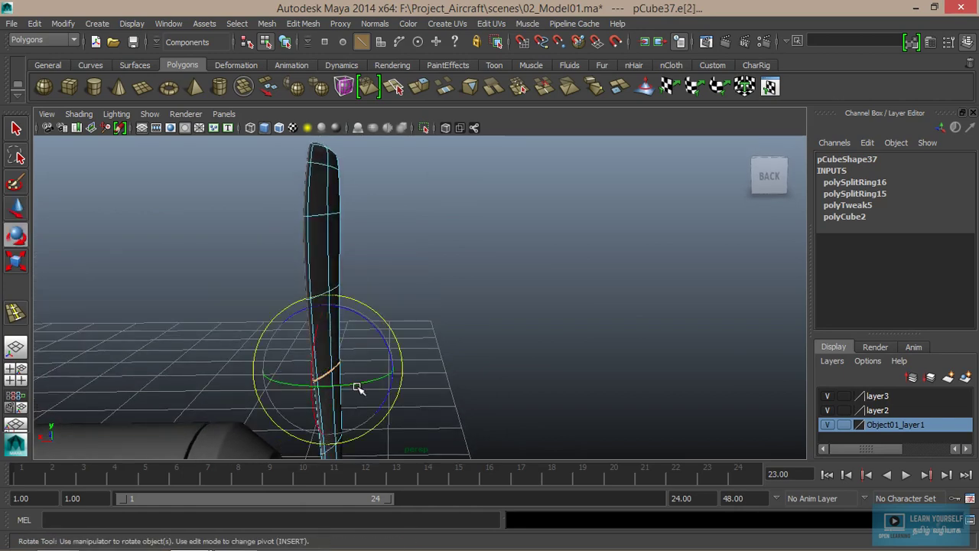
# Step: Select the higher edge loops on the blade and rotate one slightly to start the twist
pyautogui.click(334, 289)
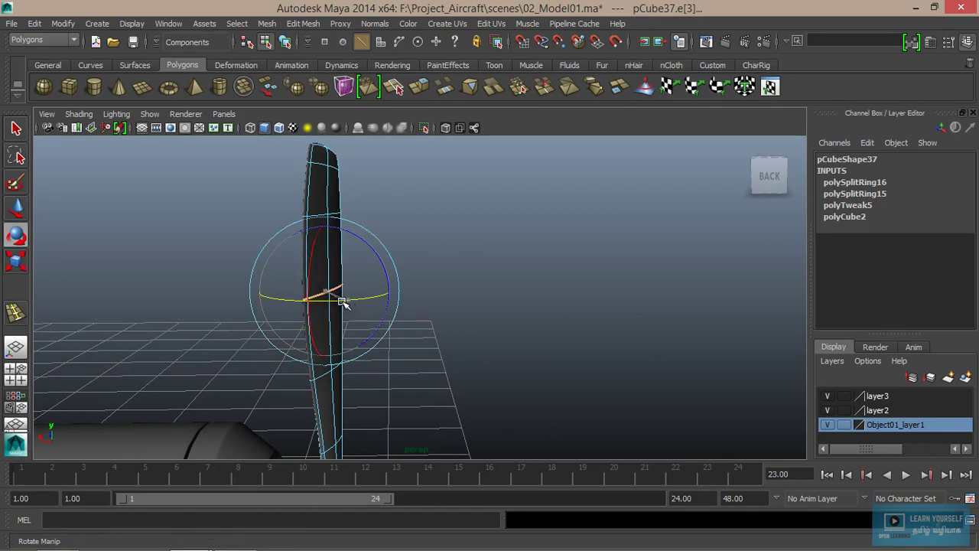
pyautogui.moveTo(341, 302)
pyautogui.keyDown('alt'); pyautogui.mouseDown()
pyautogui.moveTo(405, 343)
pyautogui.moveTo(371, 396)
pyautogui.moveTo(416, 393)
pyautogui.moveTo(376, 313)
pyautogui.moveTo(400, 324)
pyautogui.moveTo(378, 325)
pyautogui.mouseUp(); pyautogui.keyUp('alt')
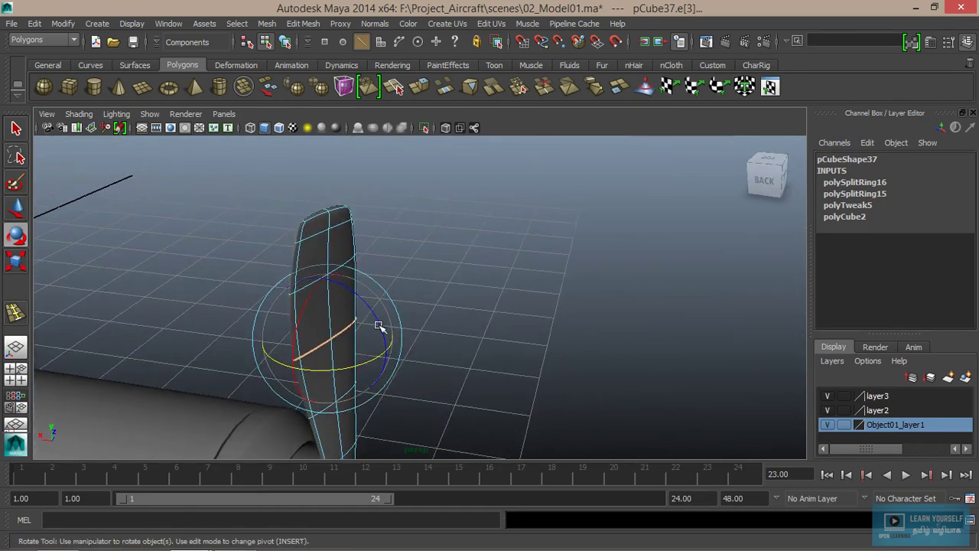
pyautogui.click(349, 262)
pyautogui.moveTo(348, 292); pyautogui.dragTo(345, 297)
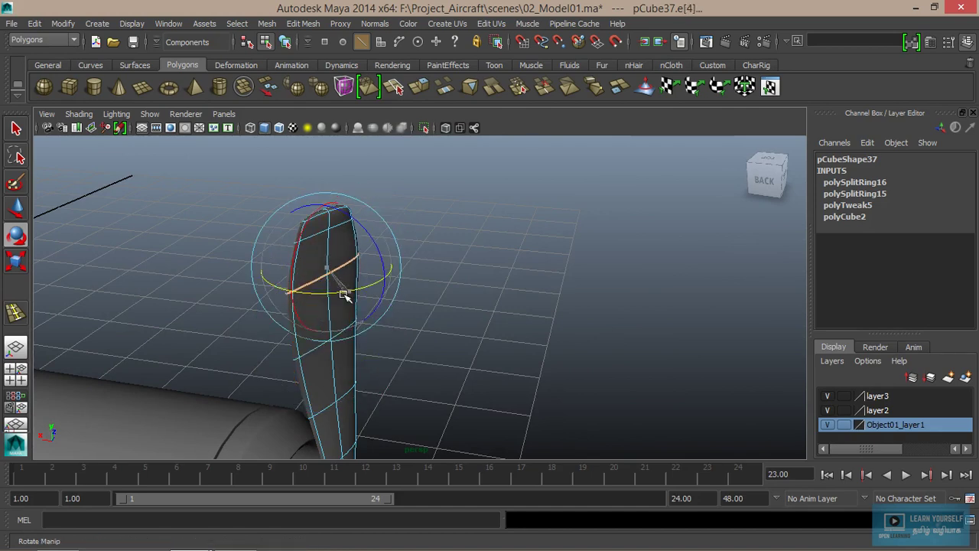
pyautogui.keyDown('alt'); pyautogui.moveTo(413, 284); pyautogui.dragTo(437, 271); pyautogui.keyUp('alt')
pyautogui.press('q')
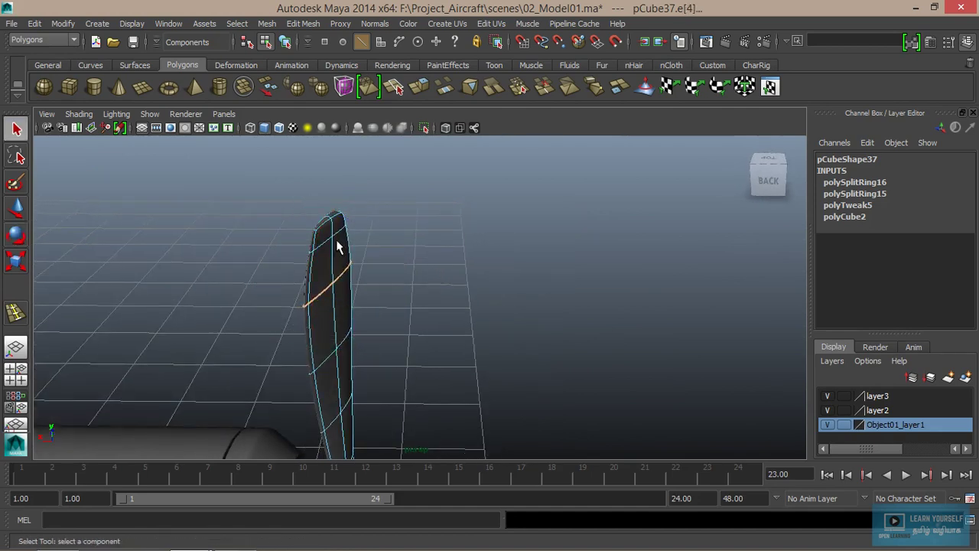
# Step: Select and rotate the top edge loop, then inspect the blade's overall twist
pyautogui.click(340, 235)
pyautogui.press('e')
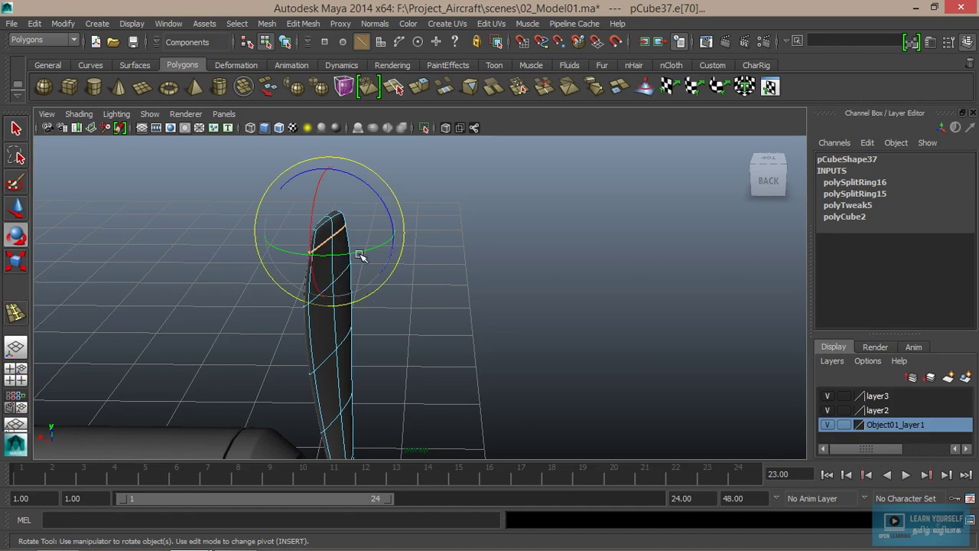
pyautogui.moveTo(352, 288)
pyautogui.keyDown('alt'); pyautogui.mouseDown()
pyautogui.moveTo(403, 356)
pyautogui.moveTo(295, 339)
pyautogui.moveTo(396, 329)
pyautogui.mouseUp(); pyautogui.keyUp('alt')
pyautogui.keyDown('alt'); pyautogui.moveTo(396, 329); pyautogui.dragTo(388, 316, button='middle'); pyautogui.keyUp('alt')
pyautogui.moveTo(388, 316)
pyautogui.keyDown('alt'); pyautogui.mouseDown()
pyautogui.moveTo(356, 349)
pyautogui.moveTo(387, 350)
pyautogui.moveTo(356, 345)
pyautogui.mouseUp(); pyautogui.keyUp('alt')
pyautogui.moveTo(357, 345)
pyautogui.keyDown('alt'); pyautogui.mouseDown(button='right')
pyautogui.moveTo(419, 391)
pyautogui.moveTo(400, 341)
pyautogui.moveTo(343, 325)
pyautogui.mouseUp(button='right'); pyautogui.keyUp('alt')
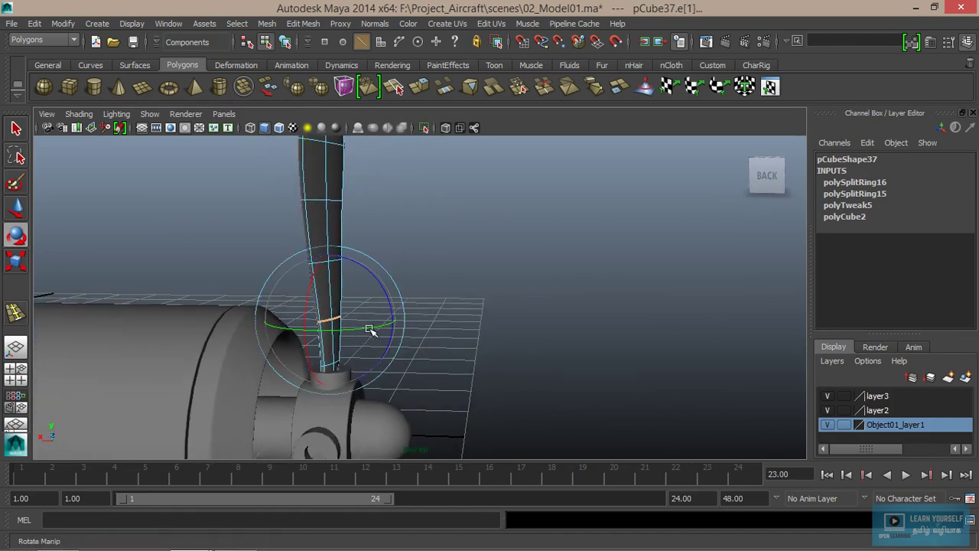
pyautogui.press('q')
pyautogui.moveTo(338, 221); pyautogui.dragTo(371, 214, button='right')
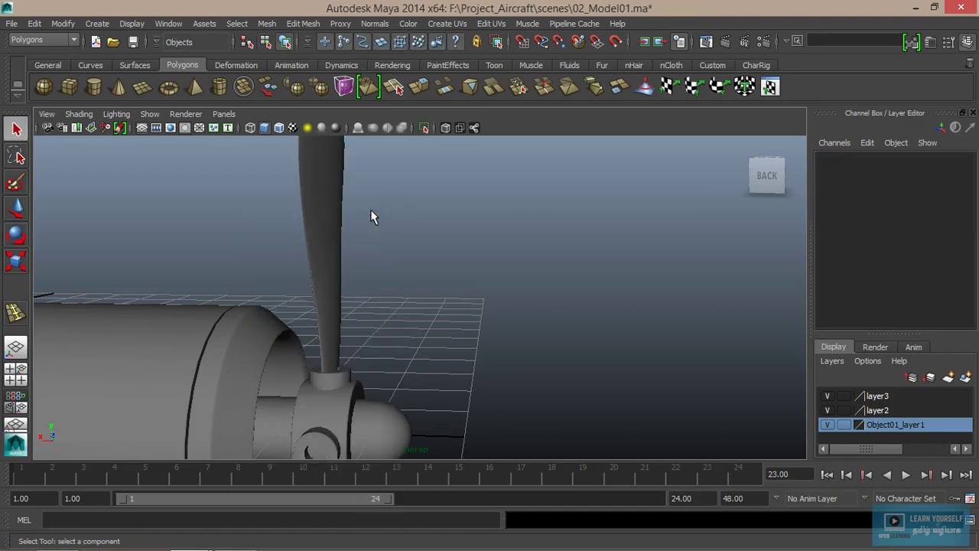
pyautogui.keyDown('alt'); pyautogui.moveTo(366, 346); pyautogui.dragTo(294, 346); pyautogui.keyUp('alt')
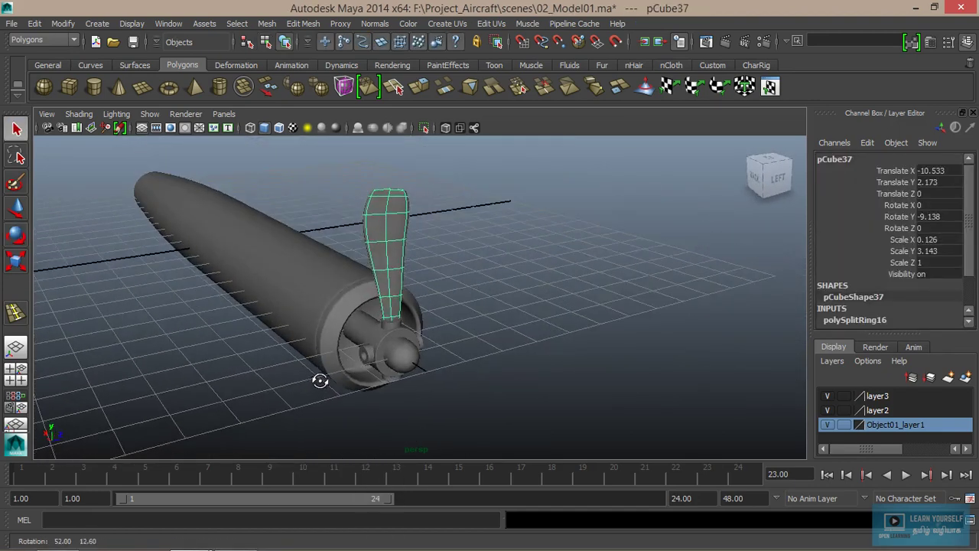
pyautogui.scroll(3, 489, 411)
pyautogui.scroll(3, 467, 345)
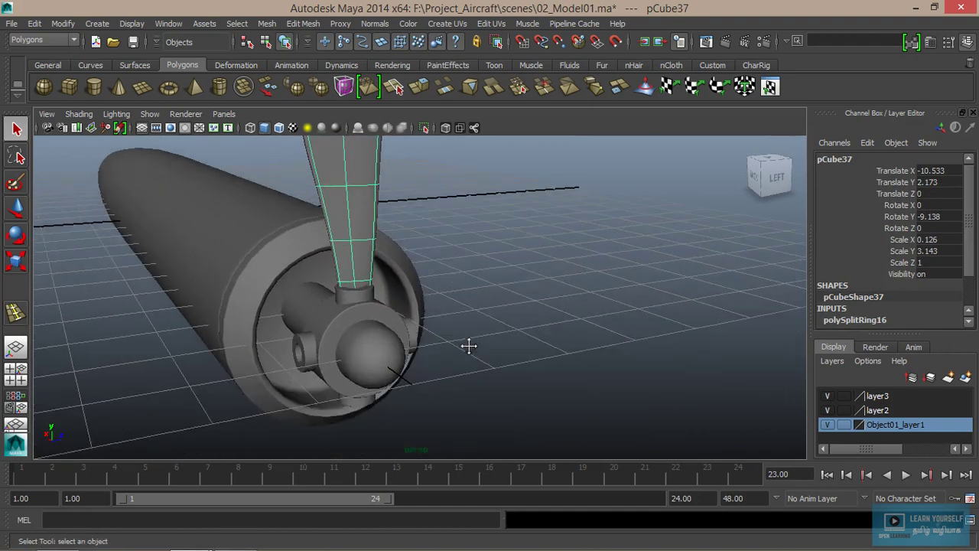
pyautogui.scroll(2, 650, 415)
pyautogui.scroll(2, 510, 390)
pyautogui.scroll(2, 319, 321)
pyautogui.scroll(2, 474, 375)
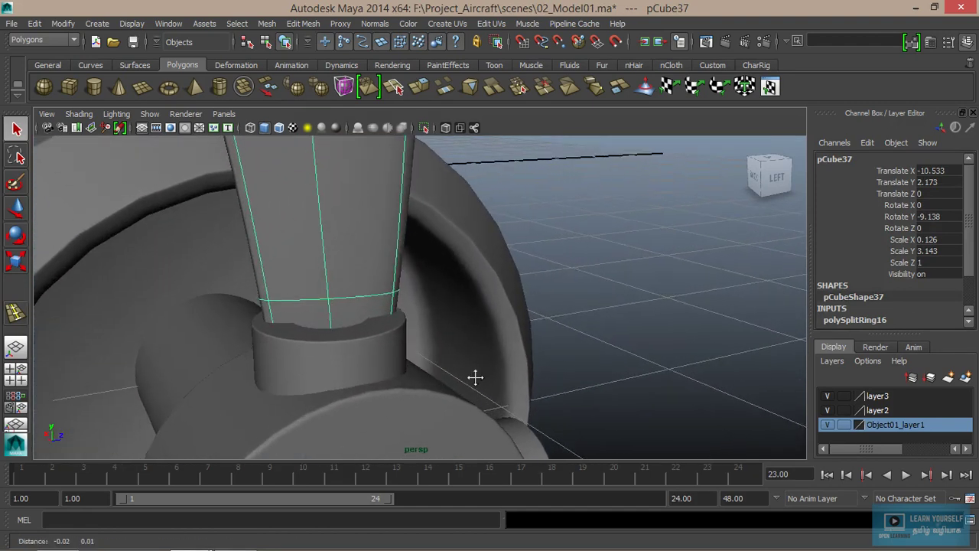
pyautogui.scroll(1, 459, 343)
pyautogui.moveTo(412, 321); pyautogui.dragTo(350, 220, button='right')
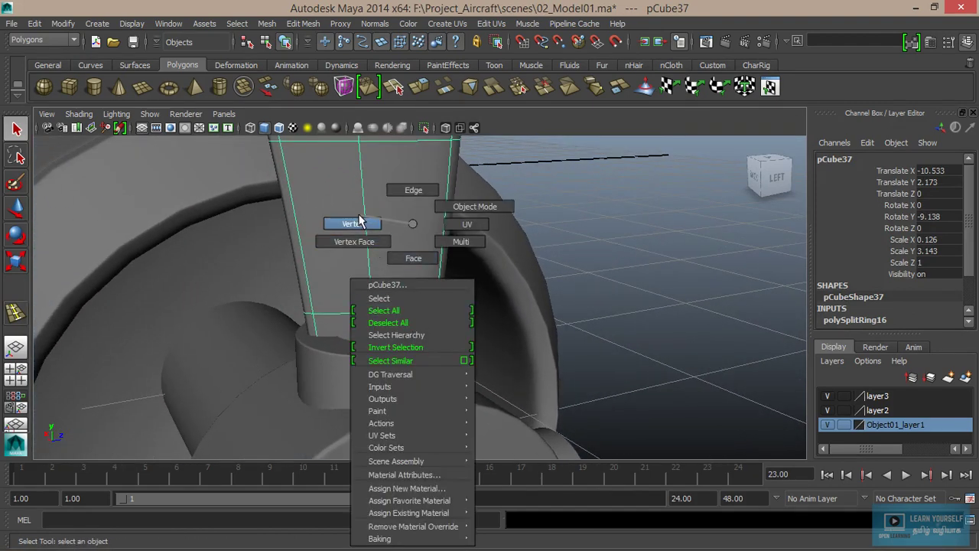
pyautogui.moveTo(262, 289)
pyautogui.mouseDown()
pyautogui.moveTo(520, 327)
pyautogui.moveTo(429, 321)
pyautogui.mouseUp()
pyautogui.moveTo(587, 483); pyautogui.dragTo(587, 482)
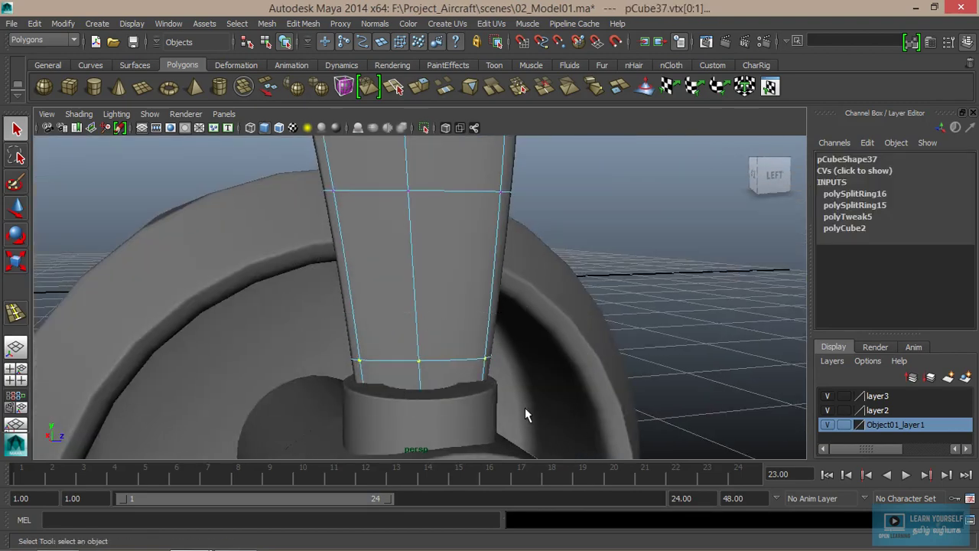
pyautogui.press('r')
pyautogui.moveTo(428, 401); pyautogui.dragTo(387, 396)
pyautogui.moveTo(455, 266); pyautogui.dragTo(520, 208, button='right')
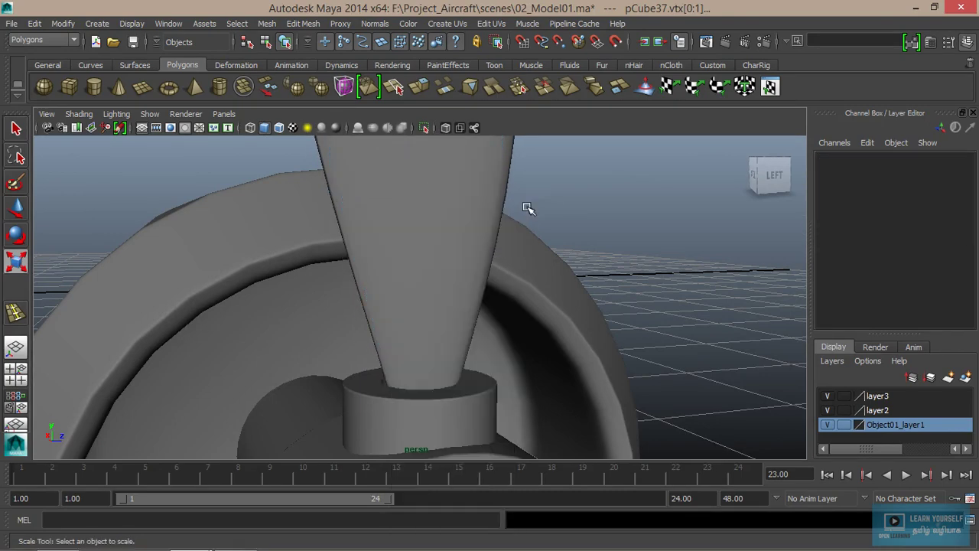
pyautogui.moveTo(526, 293)
pyautogui.keyDown('alt'); pyautogui.mouseDown()
pyautogui.moveTo(472, 387)
pyautogui.moveTo(569, 404)
pyautogui.mouseUp(); pyautogui.keyUp('alt')
pyautogui.keyDown('alt'); pyautogui.moveTo(568, 404); pyautogui.dragTo(405, 382, button='middle'); pyautogui.keyUp('alt')
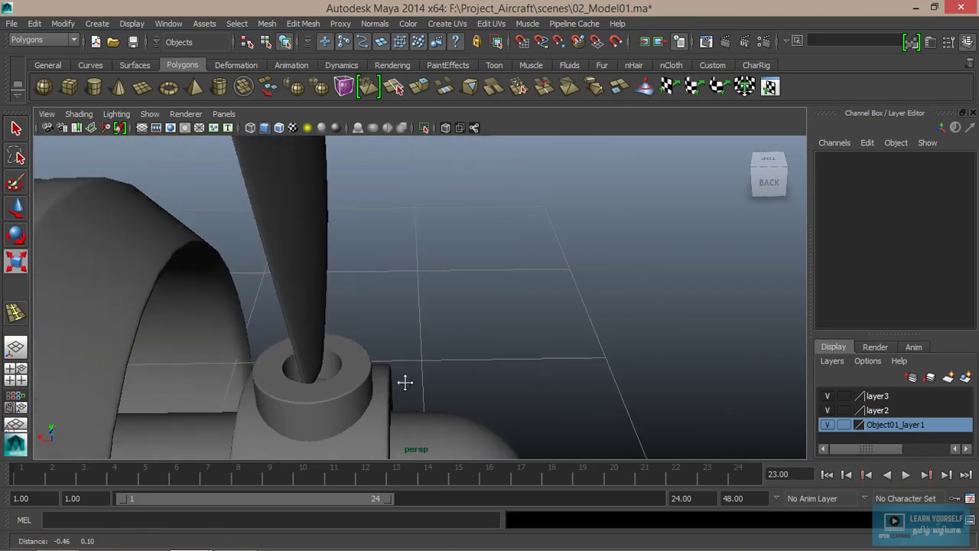
pyautogui.keyDown('alt'); pyautogui.moveTo(405, 382); pyautogui.dragTo(301, 360, button='right'); pyautogui.keyUp('alt')
pyautogui.keyDown('alt'); pyautogui.moveTo(301, 361); pyautogui.dragTo(500, 381, button='middle'); pyautogui.keyUp('alt')
pyautogui.keyDown('alt'); pyautogui.moveTo(500, 381); pyautogui.dragTo(446, 303); pyautogui.keyUp('alt')
pyautogui.scroll(3, 383, 299)
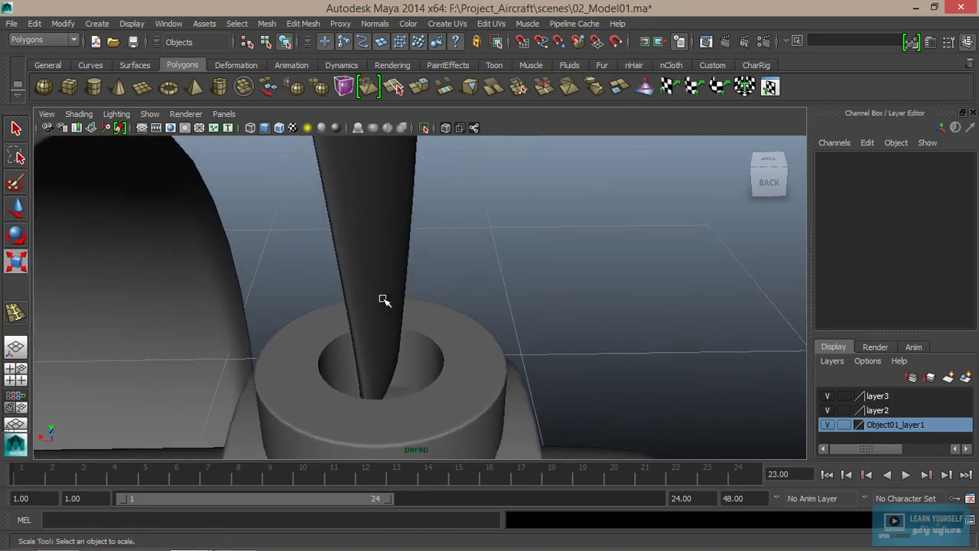
pyautogui.click(382, 306)
pyautogui.press('w')
pyautogui.scroll(-3, 397, 342)
# Step: Lower the blade slightly in Y so it sits deeper in the hub ring
pyautogui.keyDown('alt'); pyautogui.moveTo(398, 332); pyautogui.dragTo(459, 354); pyautogui.keyUp('alt')
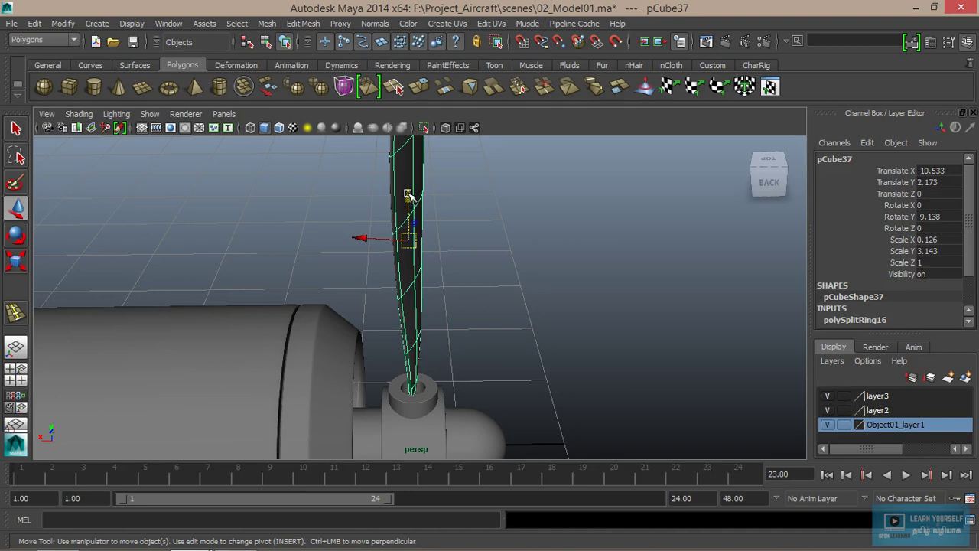
pyautogui.moveTo(408, 194); pyautogui.dragTo(408, 205)
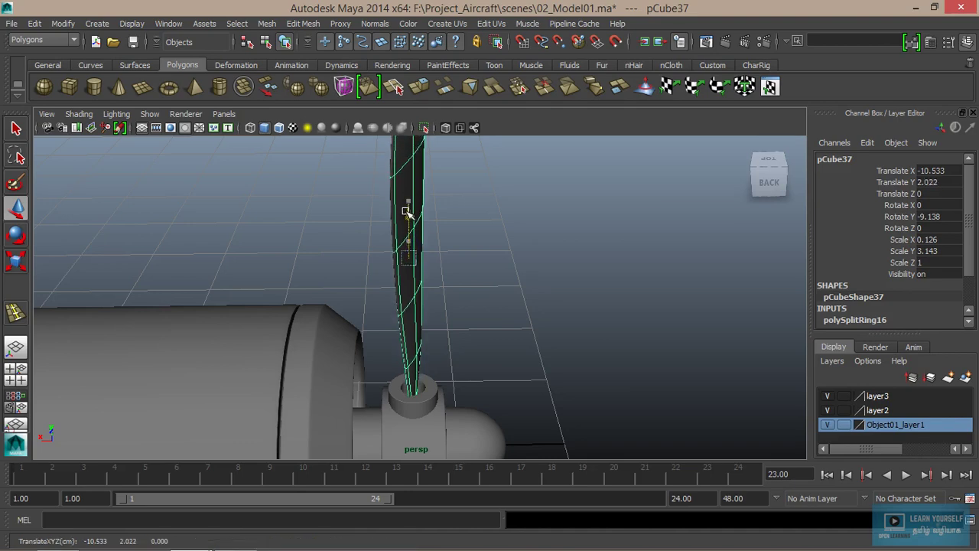
pyautogui.moveTo(463, 343)
pyautogui.keyDown('alt'); pyautogui.mouseDown(button='right')
pyautogui.moveTo(625, 453)
pyautogui.moveTo(645, 411)
pyautogui.mouseUp(button='right'); pyautogui.keyUp('alt')
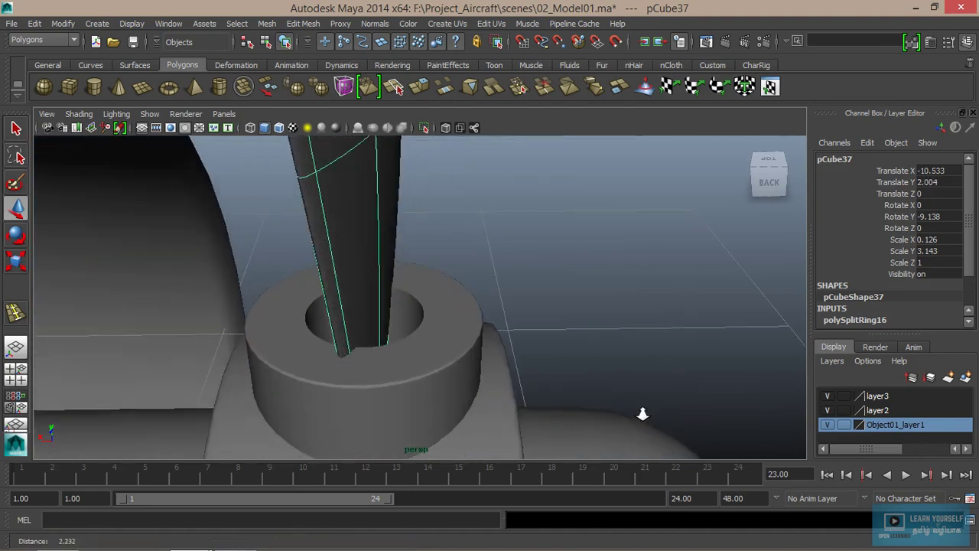
pyautogui.moveTo(644, 410)
pyautogui.keyDown('alt'); pyautogui.mouseDown()
pyautogui.moveTo(433, 388)
pyautogui.moveTo(502, 382)
pyautogui.mouseUp(); pyautogui.keyUp('alt')
pyautogui.moveTo(502, 382)
pyautogui.keyDown('alt'); pyautogui.mouseDown(button='right')
pyautogui.moveTo(500, 408)
pyautogui.moveTo(586, 416)
pyautogui.mouseUp(button='right'); pyautogui.keyUp('alt')
pyautogui.moveTo(549, 432)
pyautogui.keyDown('alt'); pyautogui.mouseDown()
pyautogui.moveTo(649, 335)
pyautogui.moveTo(520, 341)
pyautogui.moveTo(560, 342)
pyautogui.moveTo(465, 324)
pyautogui.moveTo(517, 340)
pyautogui.mouseUp(); pyautogui.keyUp('alt')
pyautogui.scroll(-3, 649, 337)
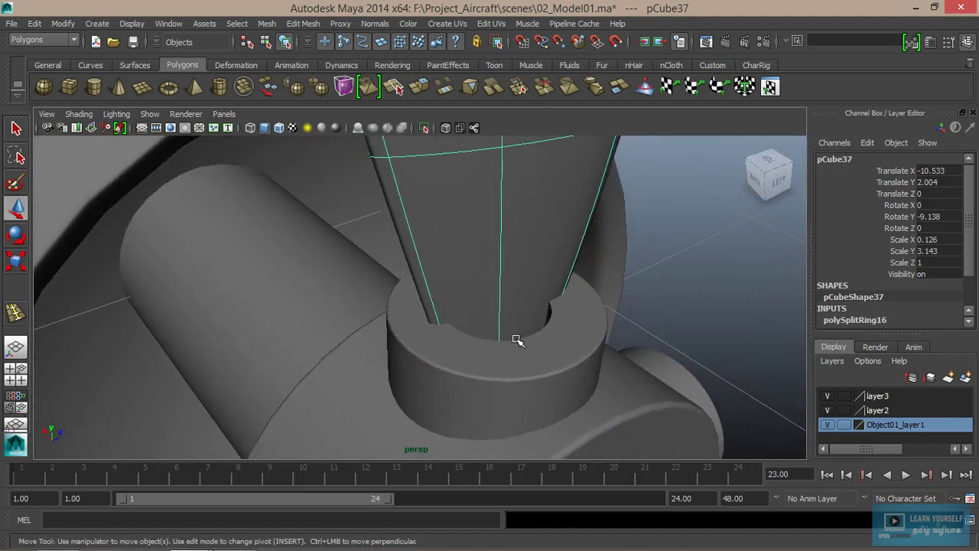
# Step: Scale the blade's root vertices inward to fit inside the ring, then return to object mode
pyautogui.press('r')
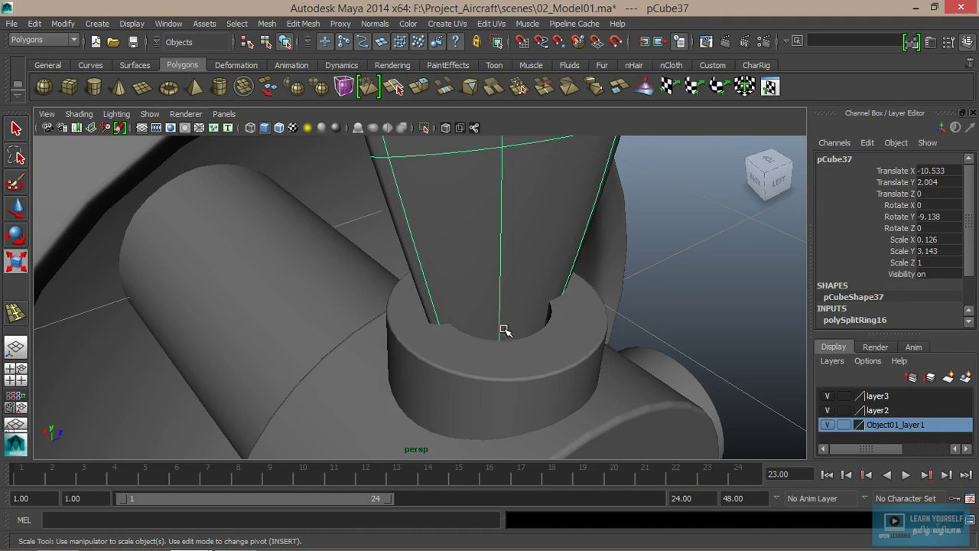
pyautogui.scroll(-3, 499, 322)
pyautogui.moveTo(498, 322)
pyautogui.keyDown('alt'); pyautogui.mouseDown()
pyautogui.moveTo(483, 343)
pyautogui.moveTo(481, 309)
pyautogui.moveTo(413, 273)
pyautogui.mouseUp(); pyautogui.keyUp('alt')
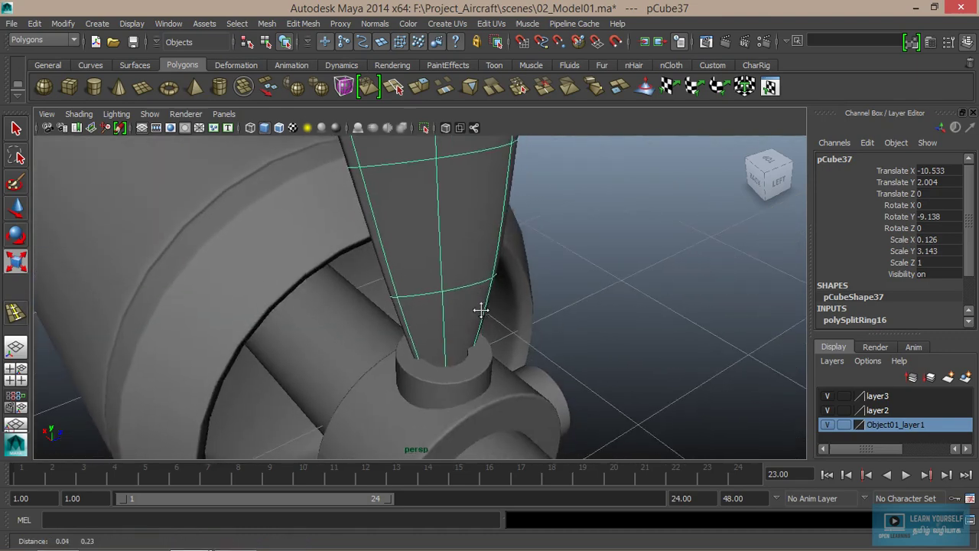
pyautogui.scroll(2, 498, 273)
pyautogui.keyDown('alt'); pyautogui.moveTo(498, 273); pyautogui.dragTo(492, 267); pyautogui.keyUp('alt')
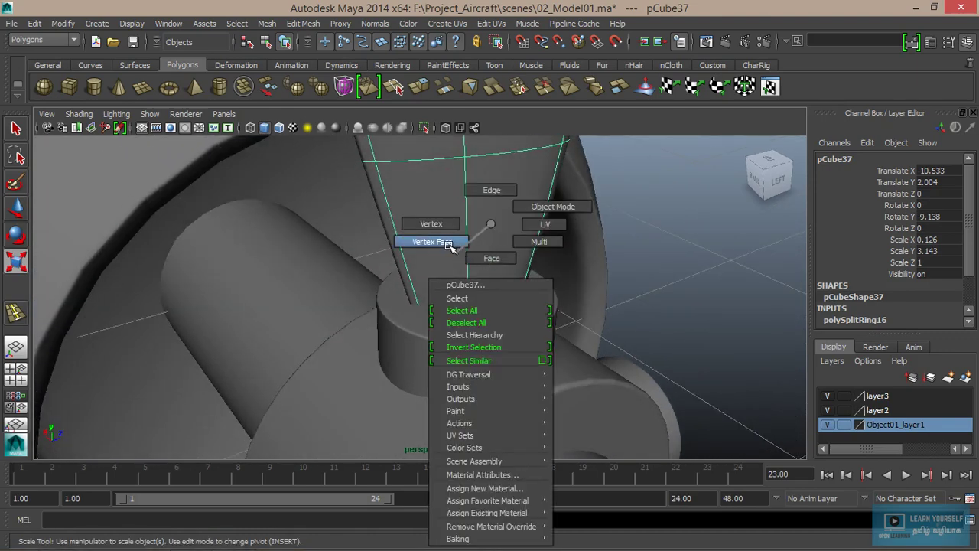
pyautogui.moveTo(485, 227); pyautogui.dragTo(410, 258, button='right')
pyautogui.moveTo(617, 389); pyautogui.dragTo(616, 388)
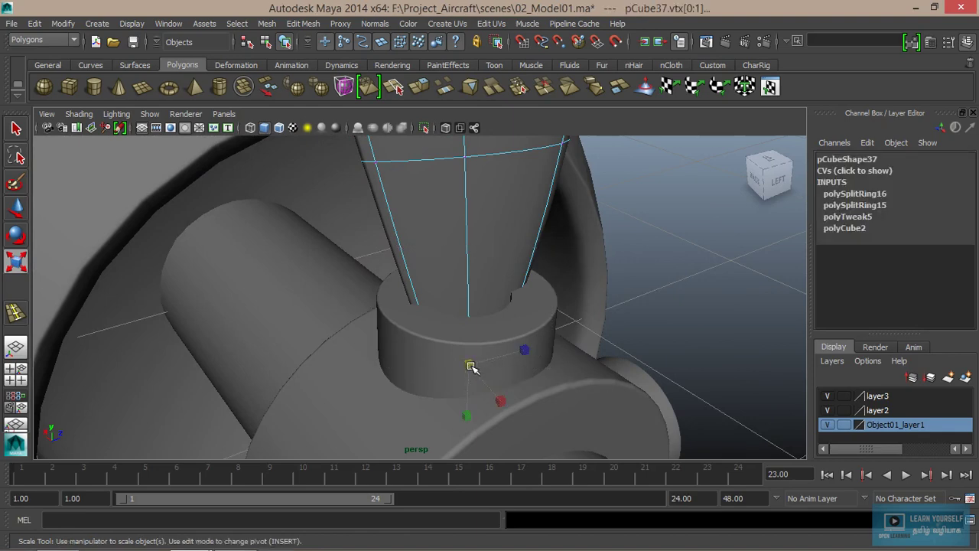
pyautogui.moveTo(470, 366); pyautogui.dragTo(440, 366)
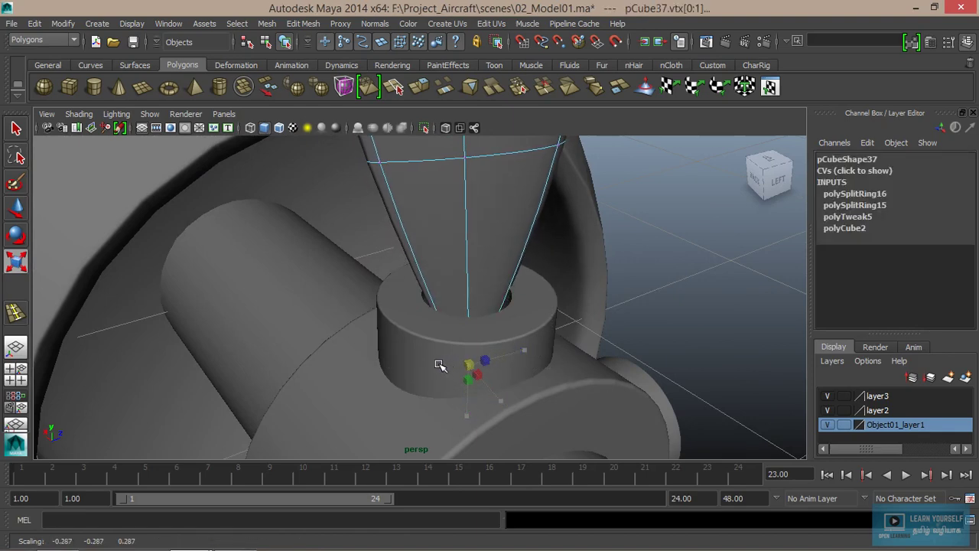
pyautogui.click(441, 365)
pyautogui.moveTo(489, 223); pyautogui.dragTo(541, 205, button='right')
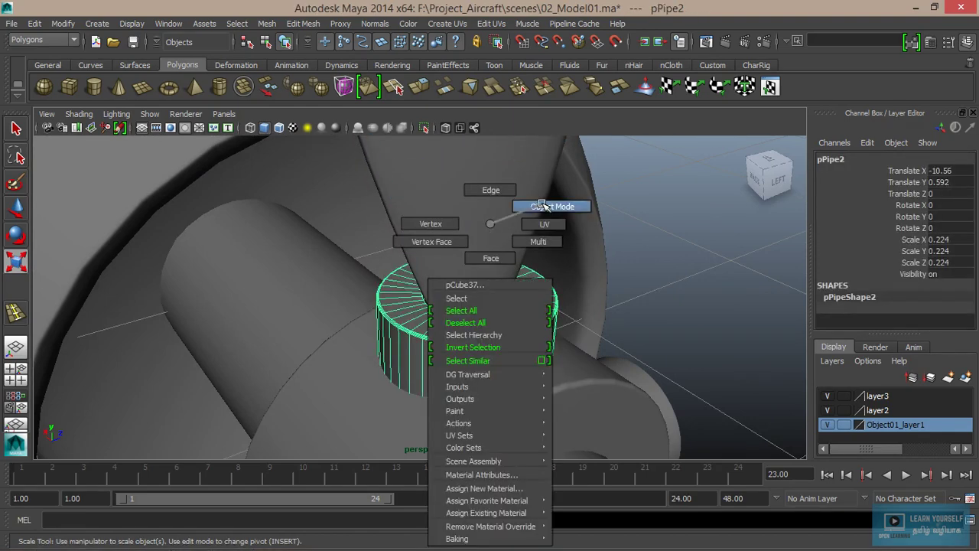
pyautogui.moveTo(517, 258)
pyautogui.keyDown('alt'); pyautogui.mouseDown()
pyautogui.moveTo(631, 293)
pyautogui.moveTo(579, 308)
pyautogui.moveTo(474, 280)
pyautogui.moveTo(491, 284)
pyautogui.mouseUp(); pyautogui.keyUp('alt')
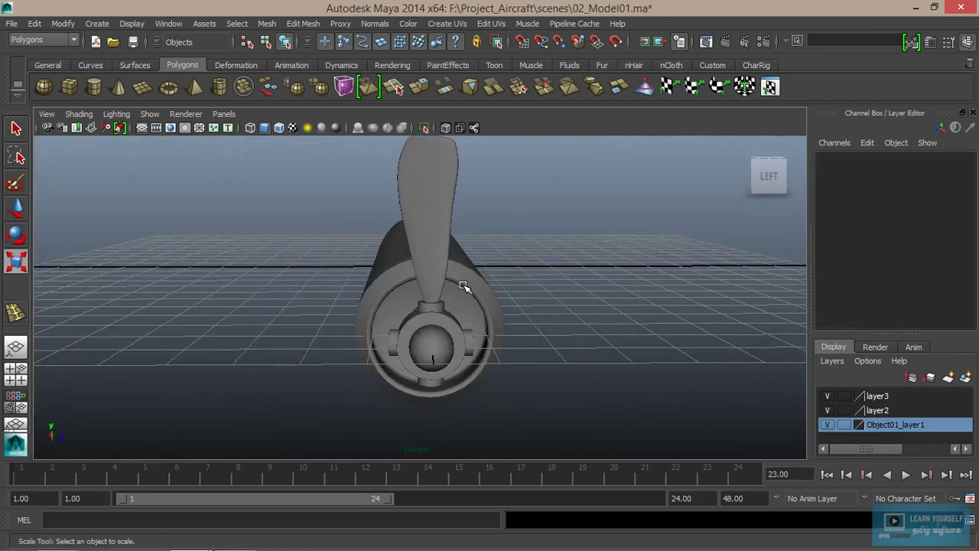
# Step: Select the propeller blade and frame it with the hub in the maximised side view
pyautogui.click(432, 241)
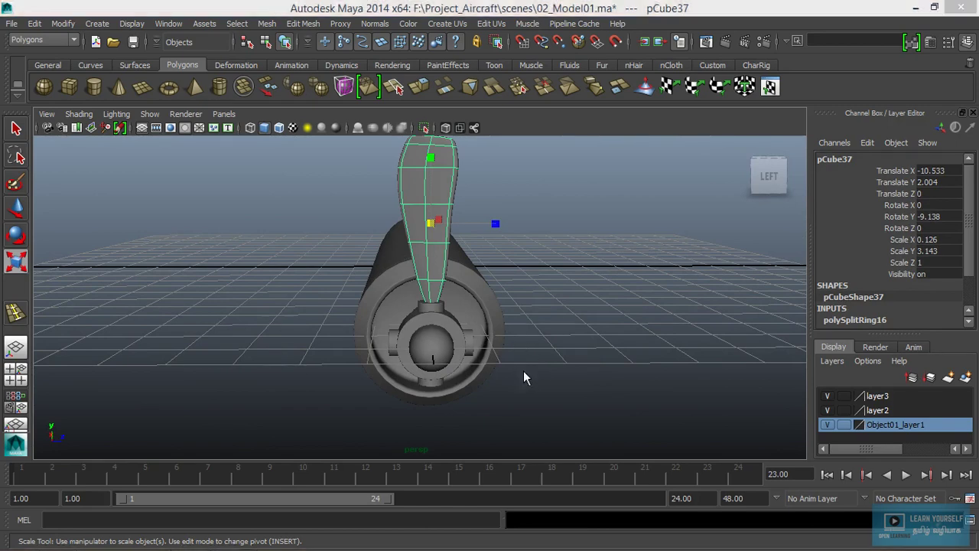
pyautogui.press('space')
pyautogui.press('space')
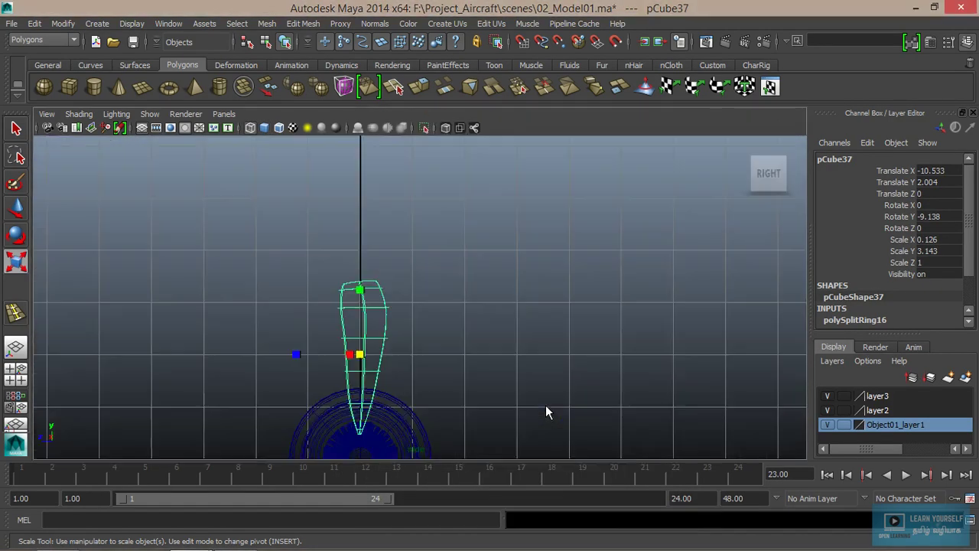
pyautogui.scroll(2, 499, 382)
pyautogui.keyDown('alt'); pyautogui.moveTo(500, 348); pyautogui.dragTo(433, 295, button='middle'); pyautogui.keyUp('alt')
pyautogui.moveTo(433, 295)
pyautogui.keyDown('alt'); pyautogui.mouseDown(button='right')
pyautogui.moveTo(686, 384)
pyautogui.moveTo(563, 385)
pyautogui.mouseUp(button='right'); pyautogui.keyUp('alt')
pyautogui.press('w')
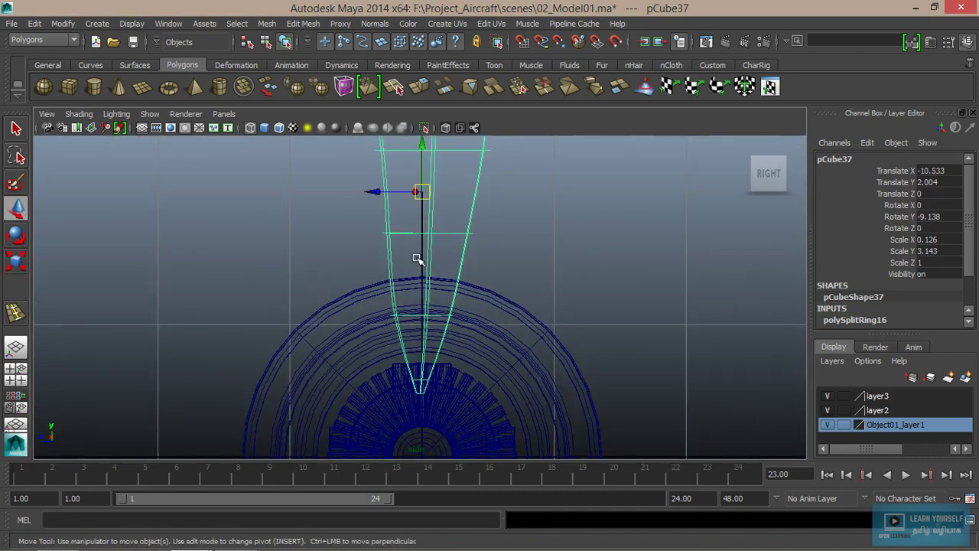
pyautogui.scroll(-4, 508, 382)
pyautogui.moveTo(507, 385)
pyautogui.keyDown('alt'); pyautogui.mouseDown(button='middle')
pyautogui.moveTo(507, 306)
pyautogui.moveTo(499, 305)
pyautogui.mouseUp(button='middle'); pyautogui.keyUp('alt')
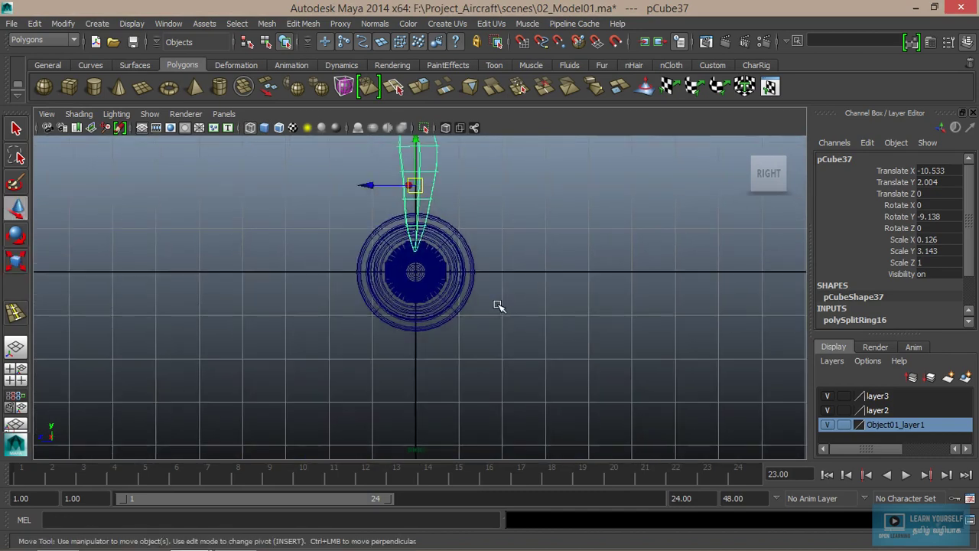
pyautogui.scroll(1, 409, 326)
pyautogui.scroll(1, 415, 332)
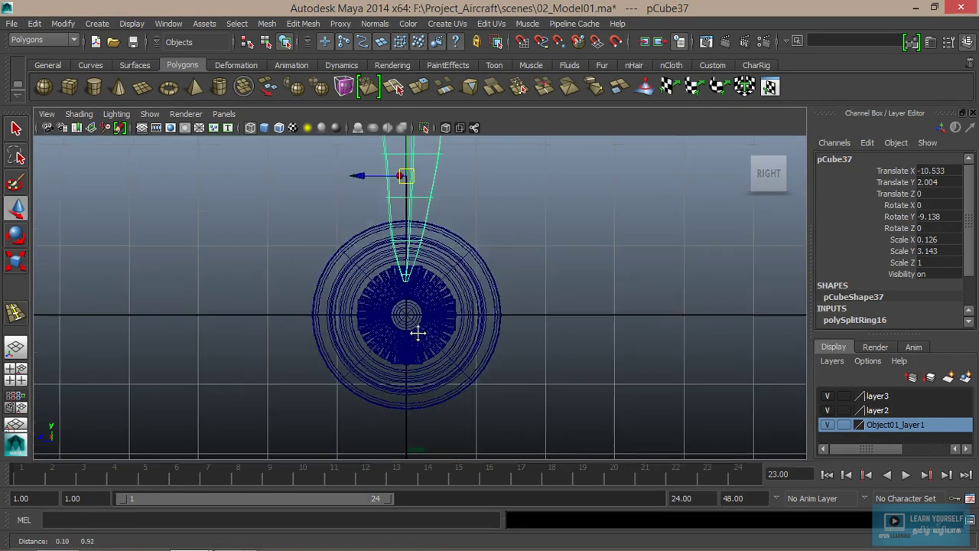
pyautogui.scroll(1, 415, 332)
pyautogui.scroll(2, 452, 379)
pyautogui.scroll(1, 453, 379)
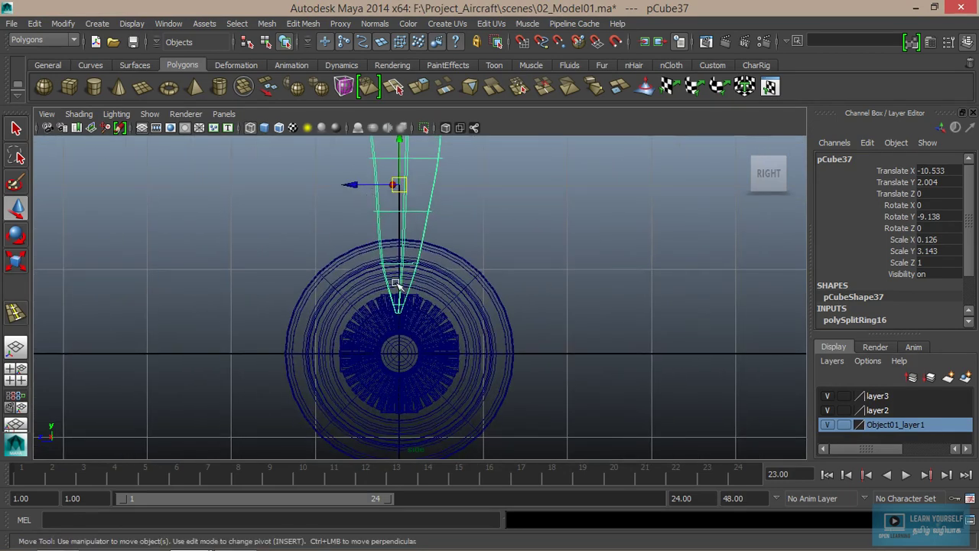
# Step: Move the blade's pivot point down to the centre of the hub
pyautogui.press('Insert')
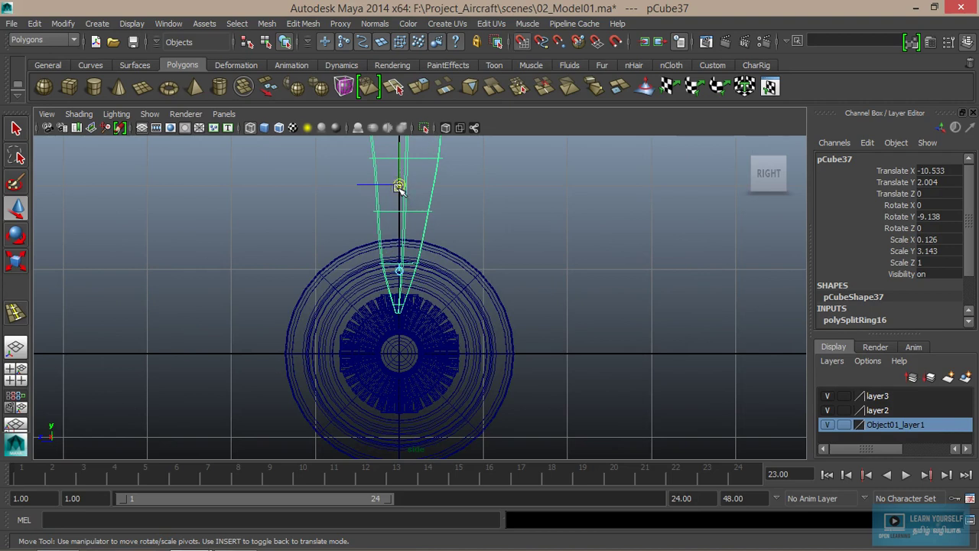
pyautogui.moveTo(399, 187); pyautogui.dragTo(400, 291)
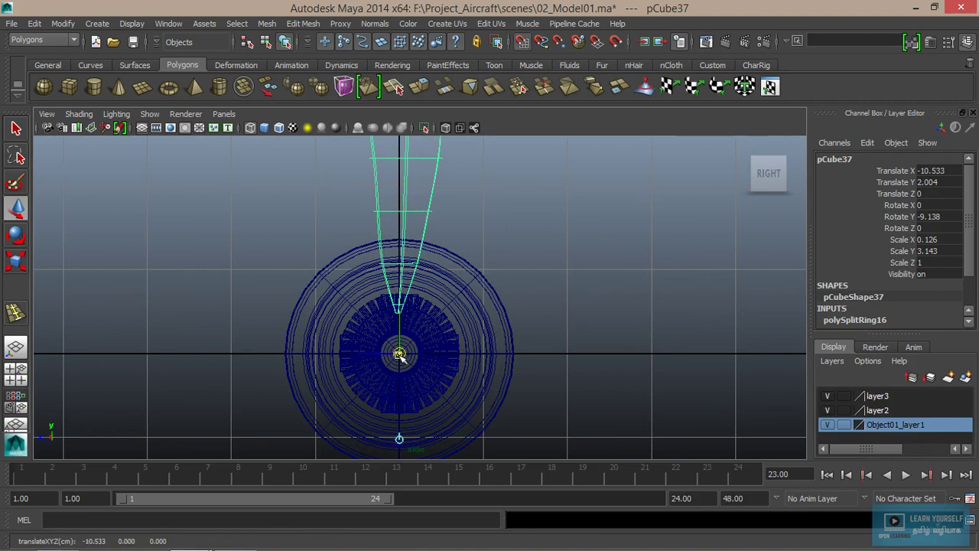
pyautogui.press('Insert')
# Step: Test-spin the blade around its new pivot, then undo so Rotate X stays 0
pyautogui.scroll(-4, 428, 364)
pyautogui.press('e')
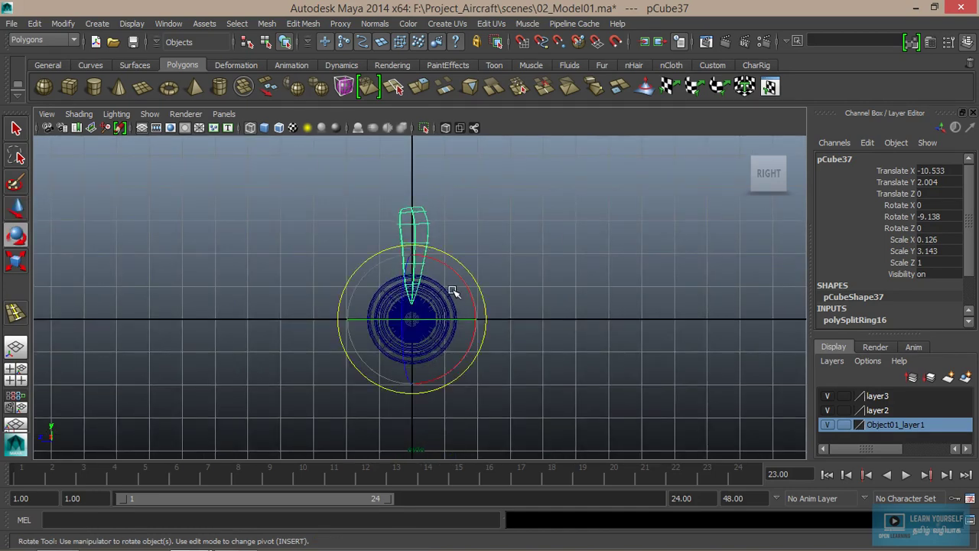
pyautogui.moveTo(452, 273)
pyautogui.mouseDown()
pyautogui.moveTo(389, 296)
pyautogui.moveTo(452, 328)
pyautogui.moveTo(376, 385)
pyautogui.moveTo(382, 349)
pyautogui.moveTo(430, 347)
pyautogui.moveTo(423, 364)
pyautogui.mouseUp()
pyautogui.hotkey('ctrl', 'z')
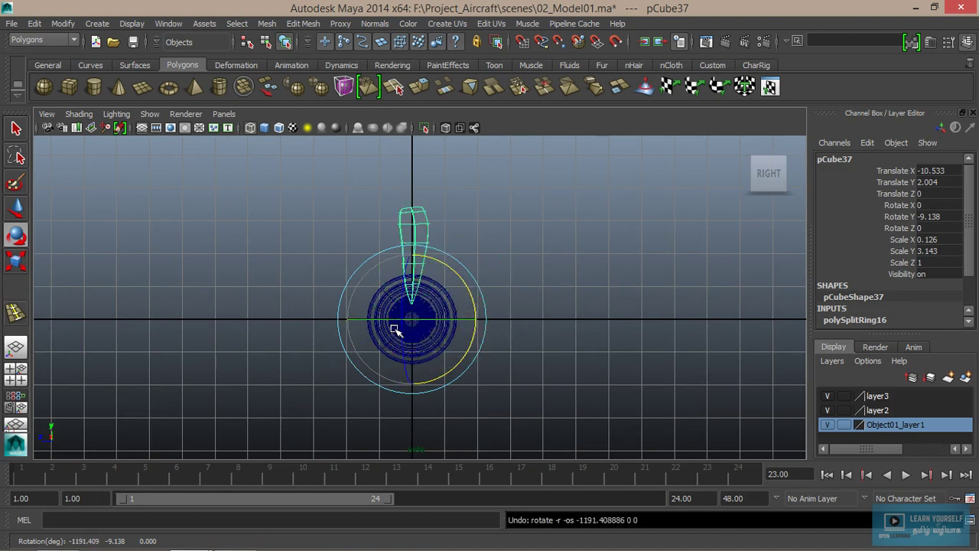
pyautogui.click(64, 27)
pyautogui.moveTo(101, 44)
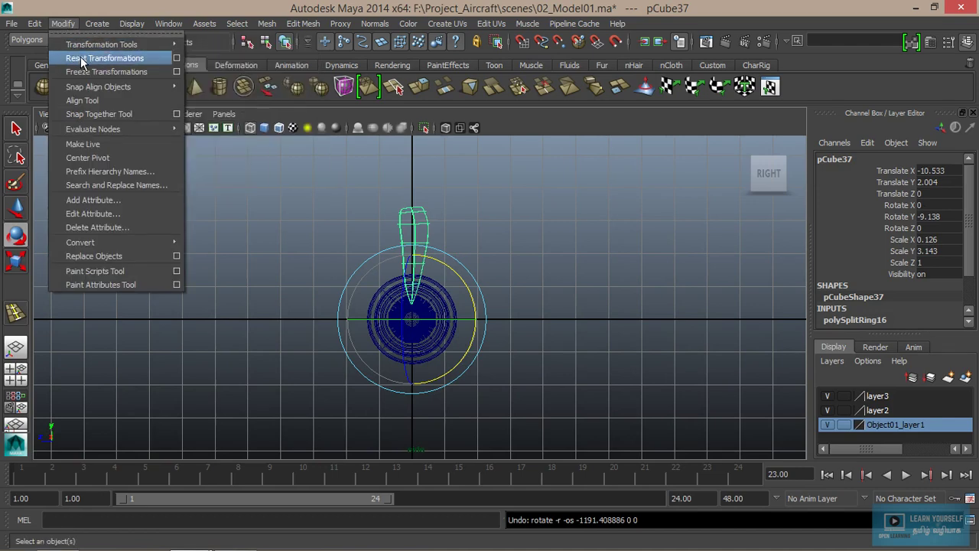
# Step: Freeze the blade's transforms, then Duplicate Special three copies at Rotate X 90 (pCube38–pCube40)
pyautogui.click(87, 71)
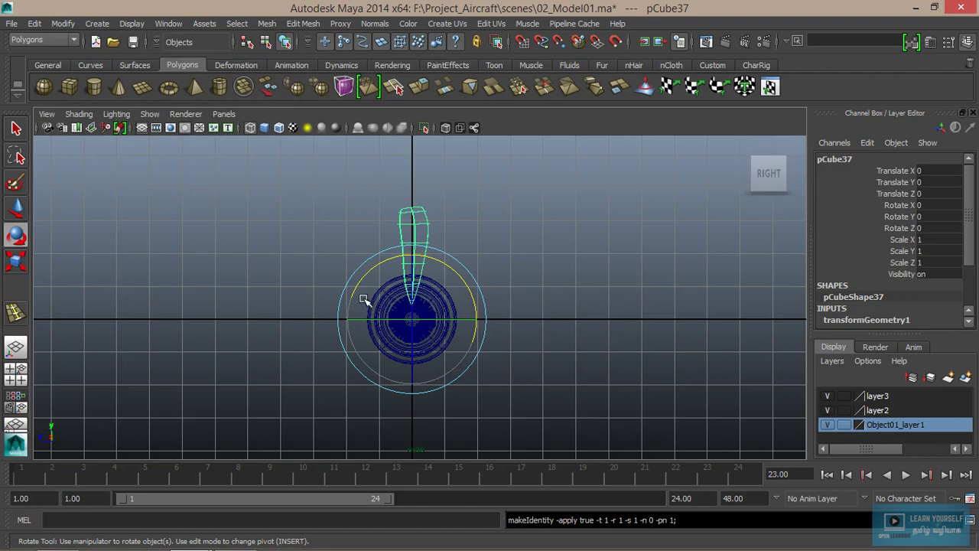
pyautogui.click(35, 24)
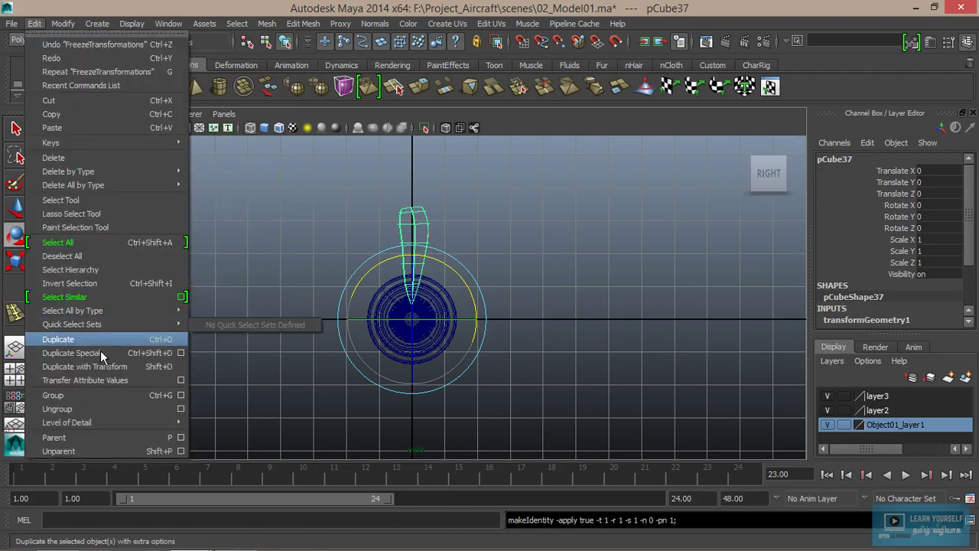
pyautogui.click(183, 352)
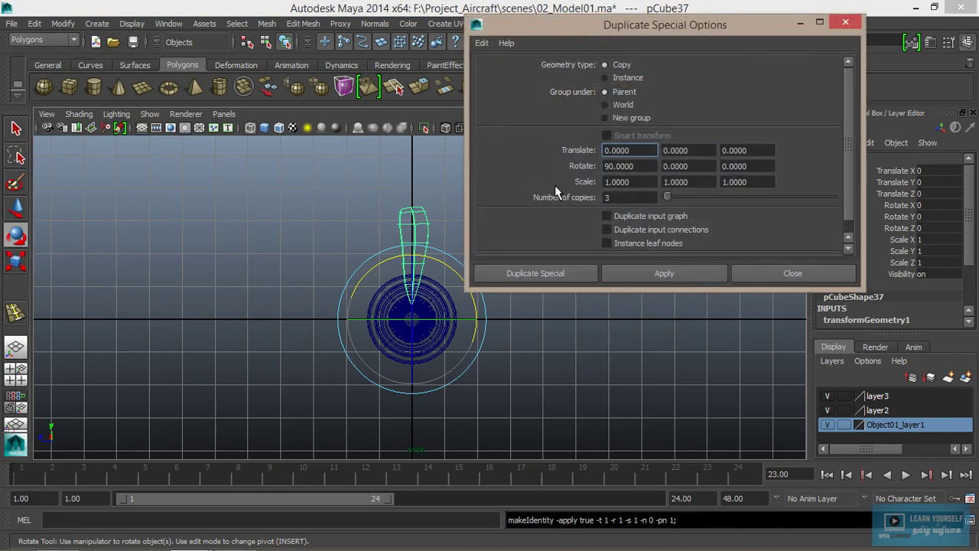
pyautogui.click(654, 275)
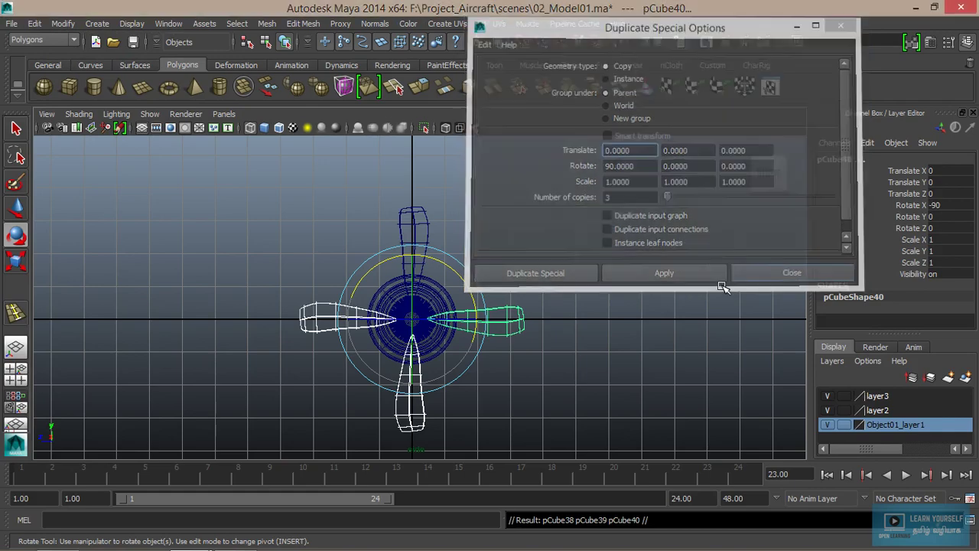
pyautogui.click(792, 273)
pyautogui.press('space')
pyautogui.press('space')
pyautogui.scroll(-3, 559, 238)
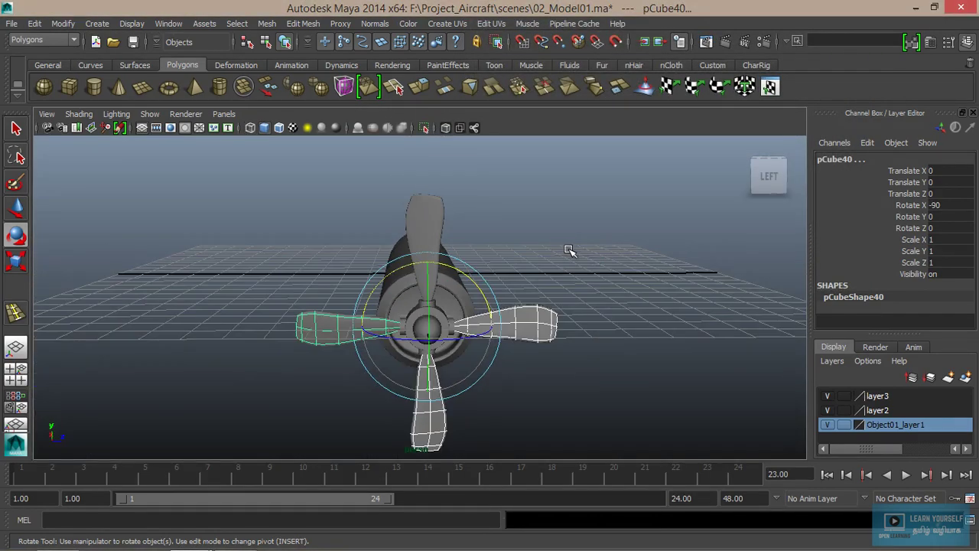
pyautogui.click(575, 278)
pyautogui.moveTo(441, 306)
pyautogui.keyDown('alt'); pyautogui.mouseDown()
pyautogui.moveTo(603, 299)
pyautogui.moveTo(497, 299)
pyautogui.mouseUp(); pyautogui.keyUp('alt')
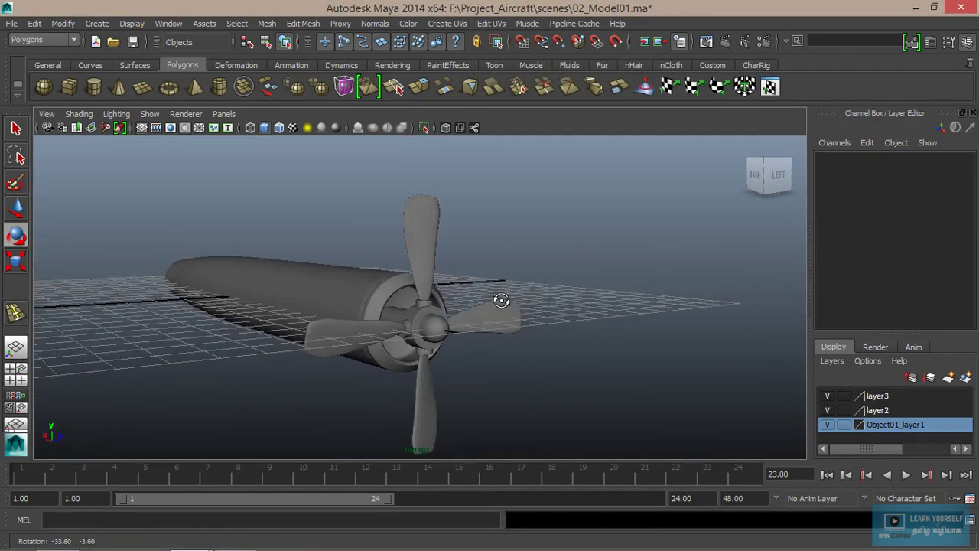
pyautogui.keyDown('alt'); pyautogui.moveTo(498, 299); pyautogui.dragTo(531, 328, button='right'); pyautogui.keyUp('alt')
pyautogui.keyDown('alt'); pyautogui.moveTo(531, 328); pyautogui.dragTo(558, 307, button='middle'); pyautogui.keyUp('alt')
pyautogui.moveTo(558, 308)
pyautogui.keyDown('alt'); pyautogui.mouseDown()
pyautogui.moveTo(518, 295)
pyautogui.moveTo(393, 295)
pyautogui.moveTo(400, 277)
pyautogui.moveTo(527, 283)
pyautogui.moveTo(552, 295)
pyautogui.mouseUp(); pyautogui.keyUp('alt')
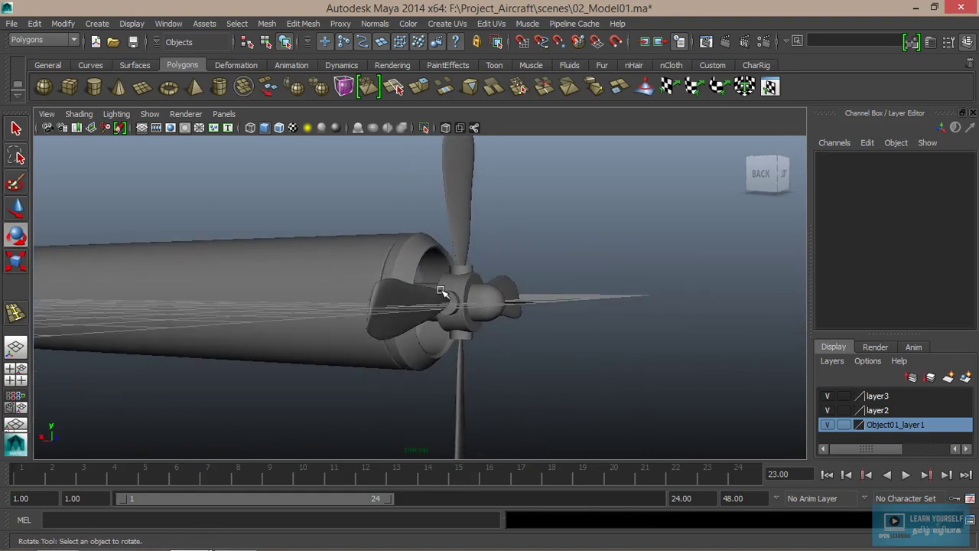
pyautogui.moveTo(441, 291)
pyautogui.keyDown('alt'); pyautogui.mouseDown()
pyautogui.moveTo(535, 306)
pyautogui.moveTo(551, 323)
pyautogui.mouseUp(); pyautogui.keyUp('alt')
pyautogui.moveTo(550, 324)
pyautogui.keyDown('alt'); pyautogui.mouseDown(button='right')
pyautogui.moveTo(568, 354)
pyautogui.moveTo(553, 342)
pyautogui.moveTo(461, 334)
pyautogui.mouseUp(button='right'); pyautogui.keyUp('alt')
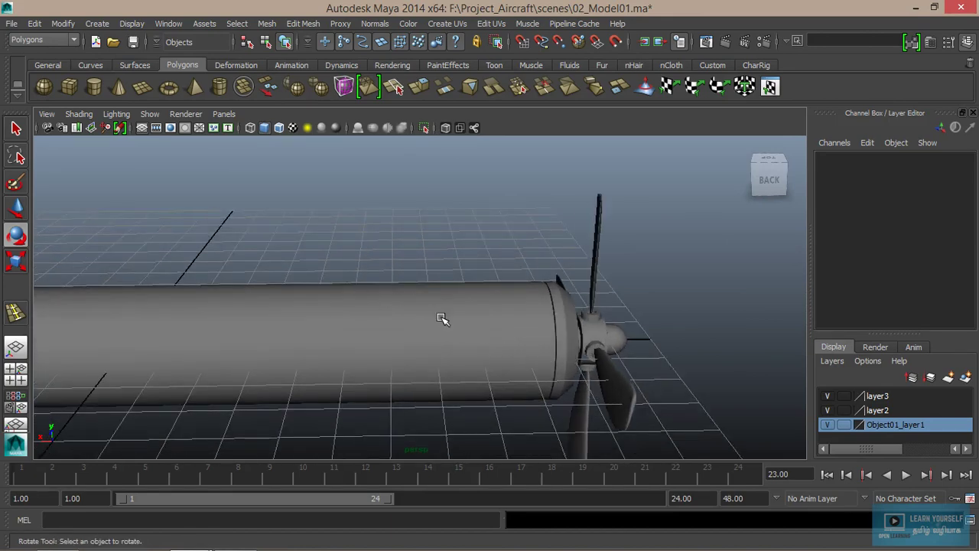
pyautogui.moveTo(570, 344)
pyautogui.keyDown('alt'); pyautogui.mouseDown()
pyautogui.moveTo(416, 313)
pyautogui.moveTo(432, 324)
pyautogui.mouseUp(); pyautogui.keyUp('alt')
pyautogui.keyDown('alt'); pyautogui.moveTo(536, 384); pyautogui.dragTo(452, 276); pyautogui.keyUp('alt')
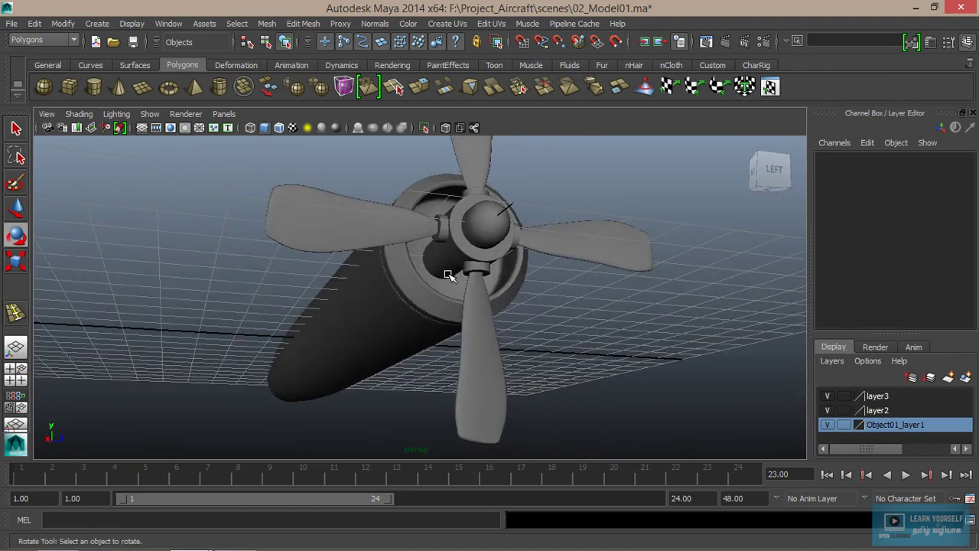